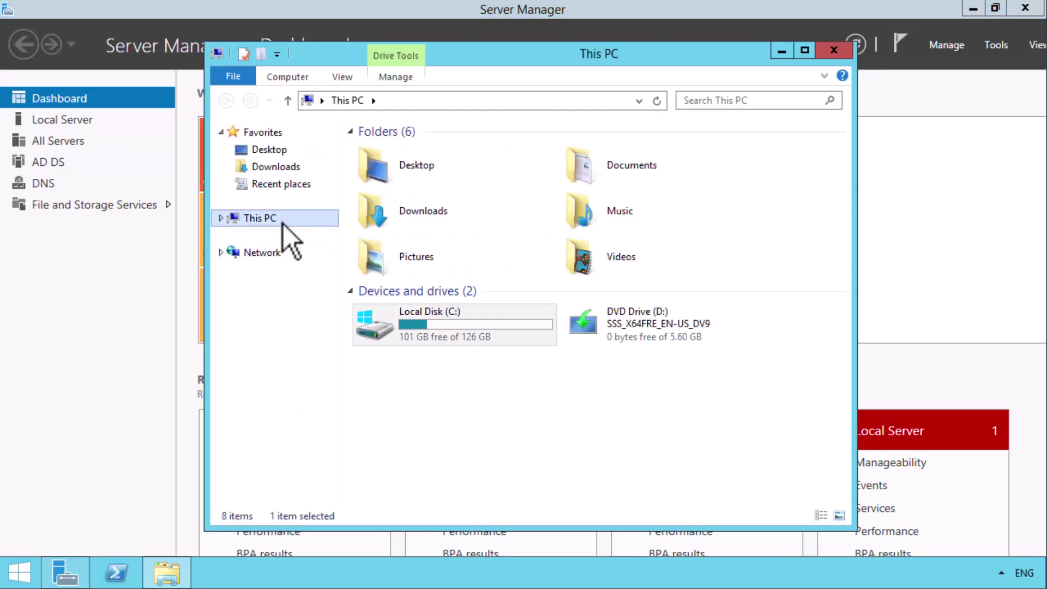
Step: Review This PC's System page for the server edition and tailwindtraders.internal domain, then close it
{"action": "right_click", "coordinate": [283, 224]}
{"action": "left_click", "coordinate": [329, 410]}
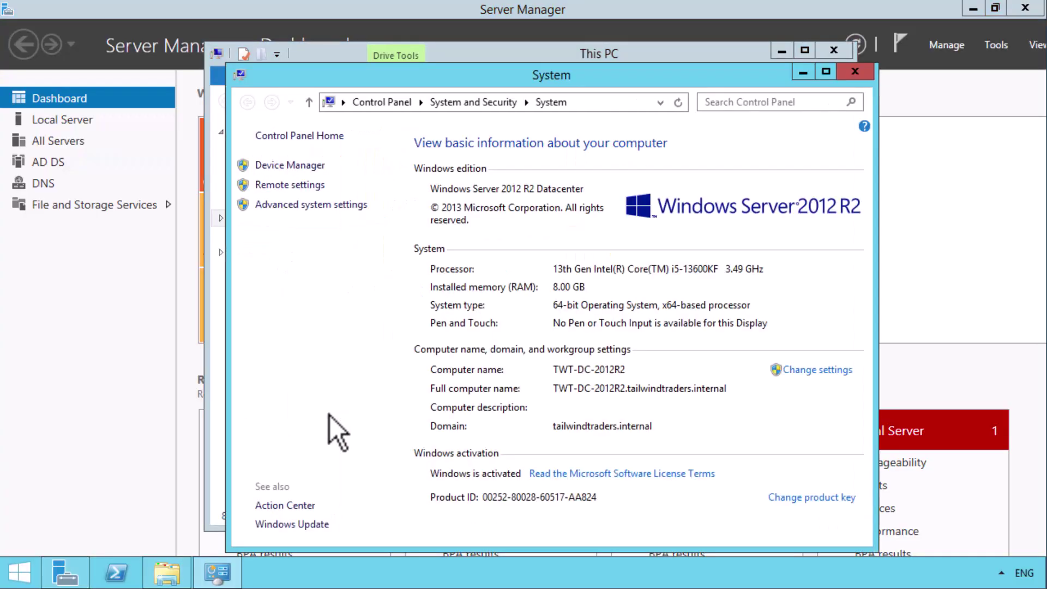
{"action": "left_click", "coordinate": [855, 71]}
Step: In Active Directory Users and Computers, confirm tailwindtraders.internal's domain and forest levels read Windows Server 2012 R2
{"action": "left_click", "coordinate": [987, 51]}
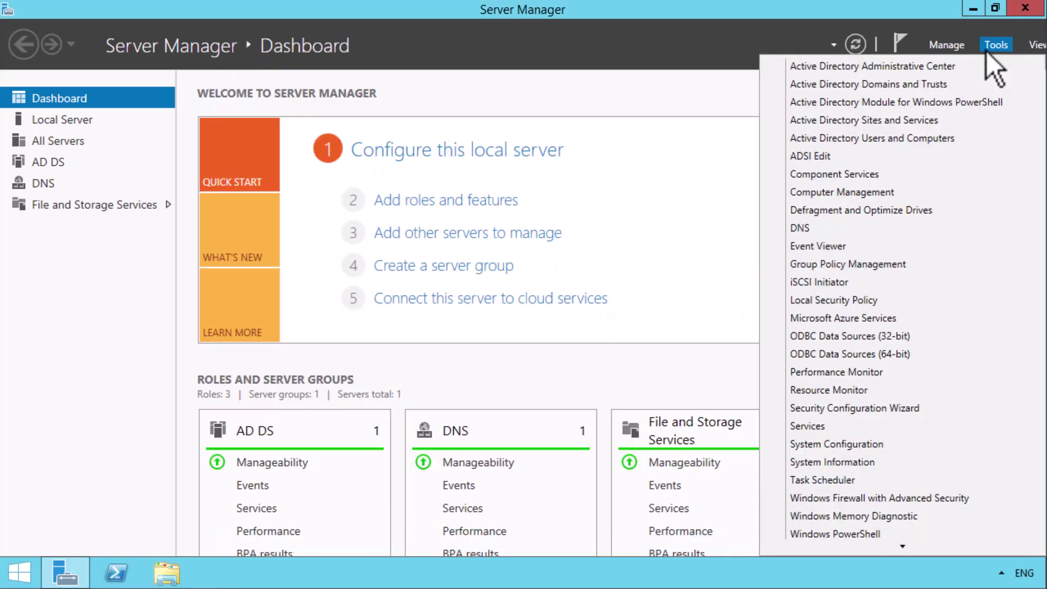
{"action": "left_click", "coordinate": [927, 138]}
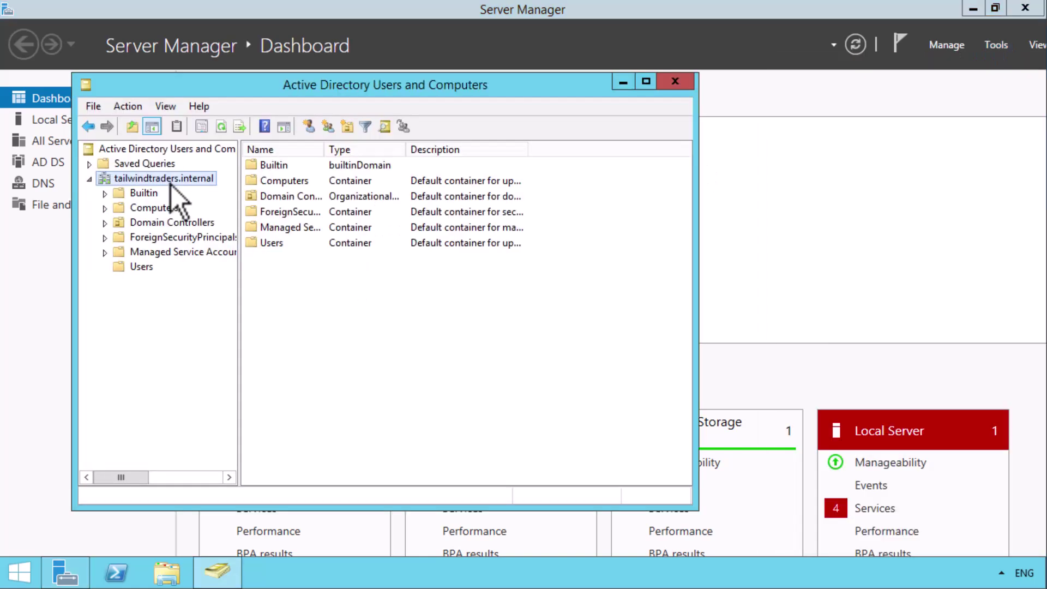
{"action": "right_click", "coordinate": [170, 184]}
{"action": "left_click", "coordinate": [217, 406]}
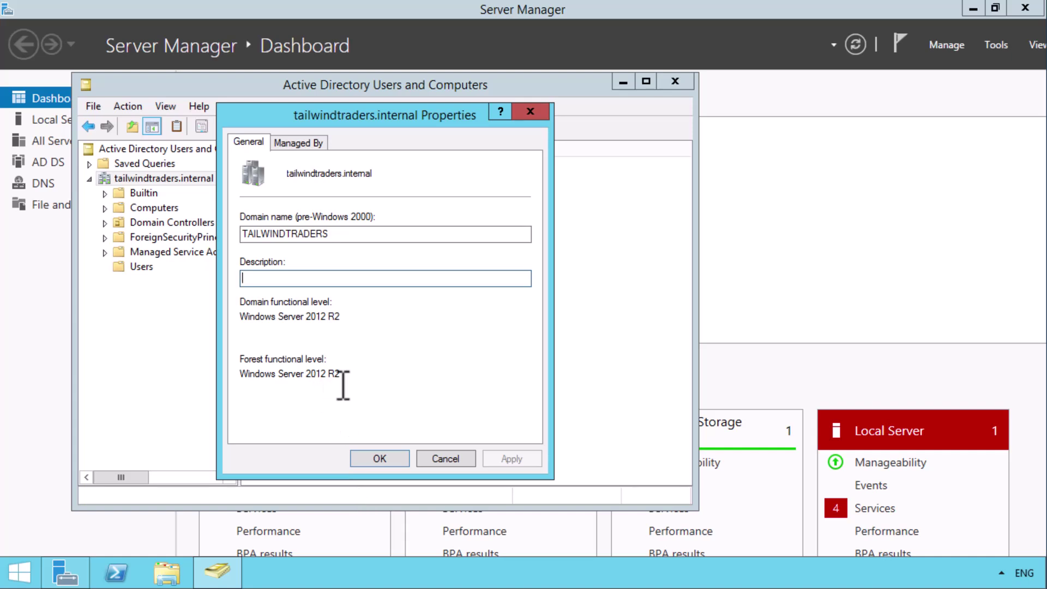
{"action": "left_click_drag", "start_coordinate": [343, 386], "coordinate": [251, 382]}
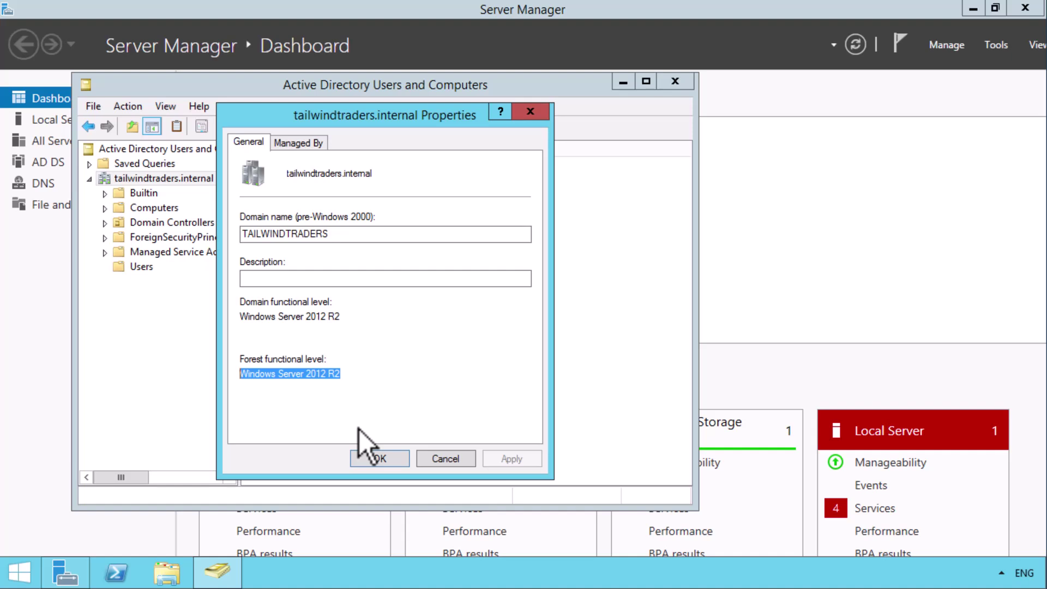
{"action": "left_click", "coordinate": [431, 460]}
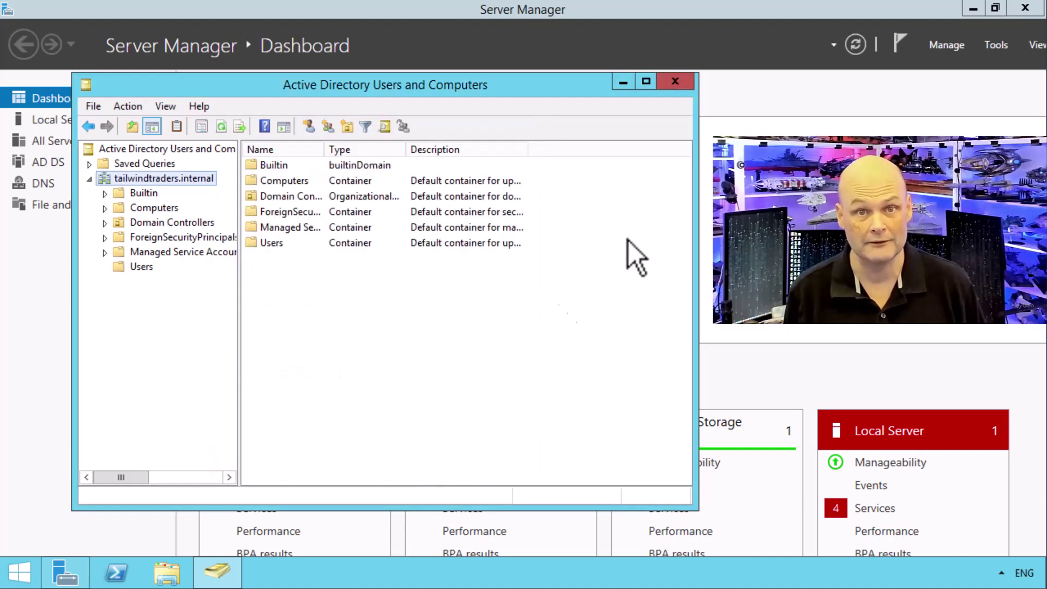
Step: Close ADUC, browse the DVD Drive (D:) contents, and request PowerShell with administrator rights
{"action": "left_click", "coordinate": [675, 80]}
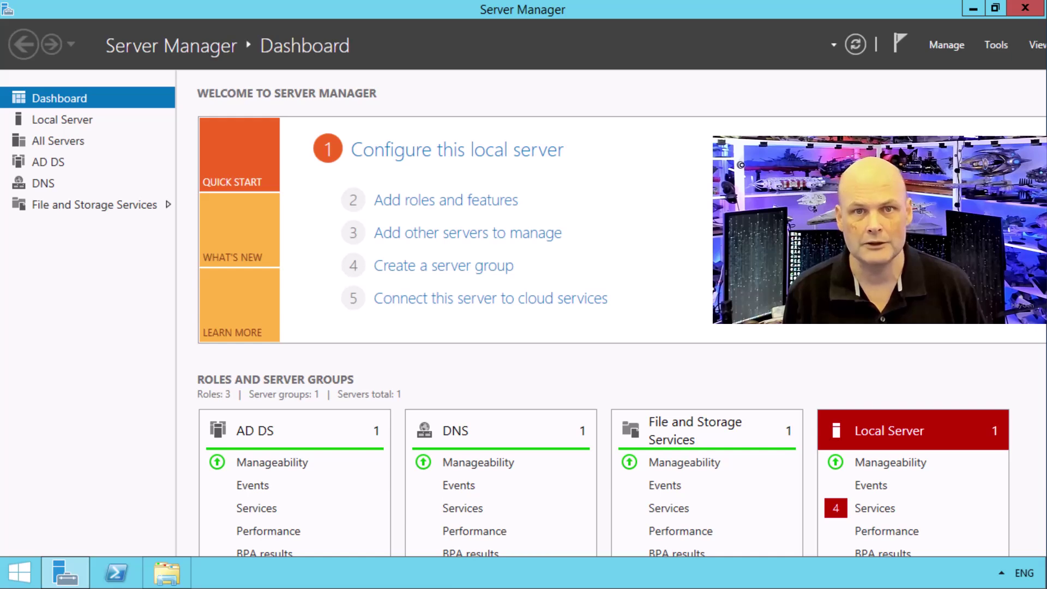
{"action": "key", "text": "super+e"}
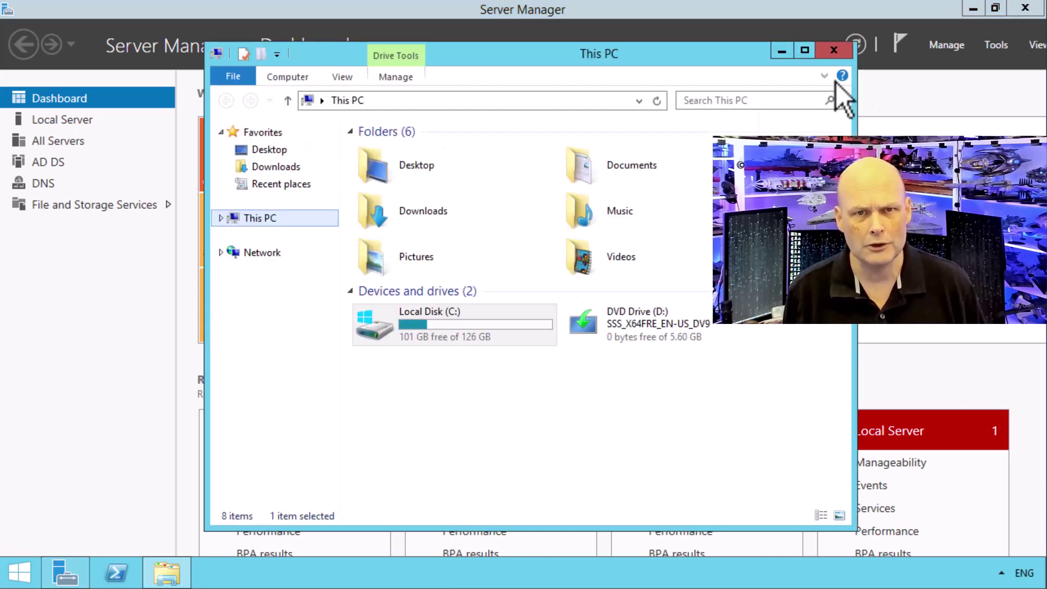
{"action": "double_click", "coordinate": [600, 327]}
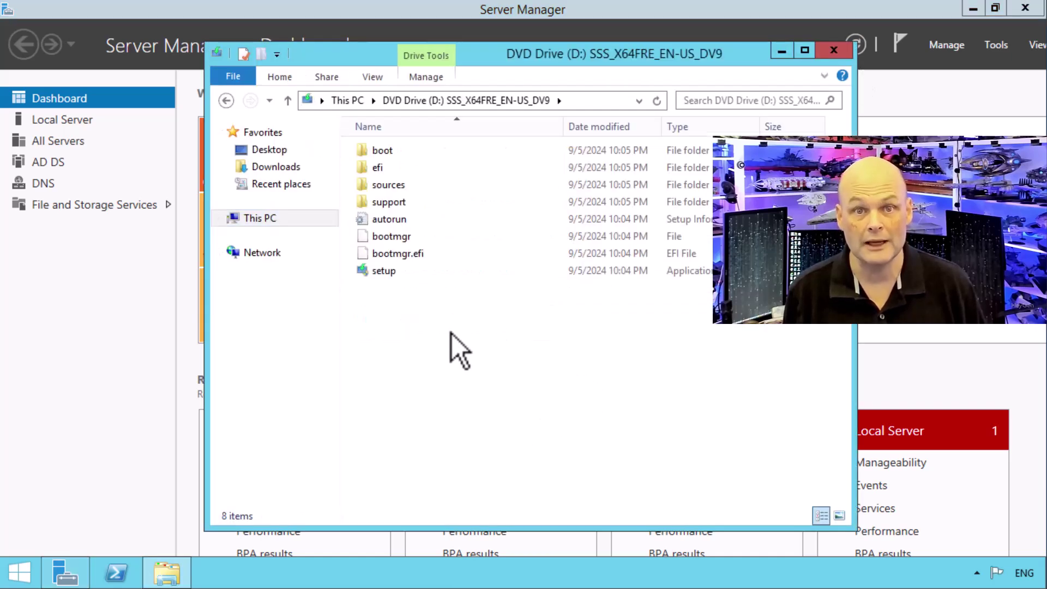
{"action": "right_click", "coordinate": [113, 584]}
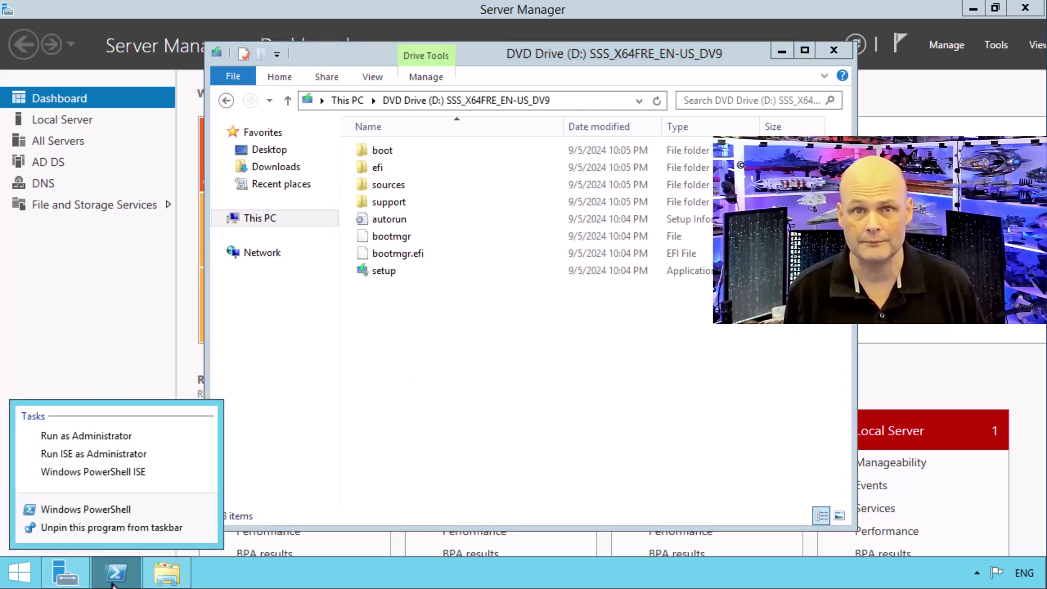
{"action": "left_click", "coordinate": [80, 434]}
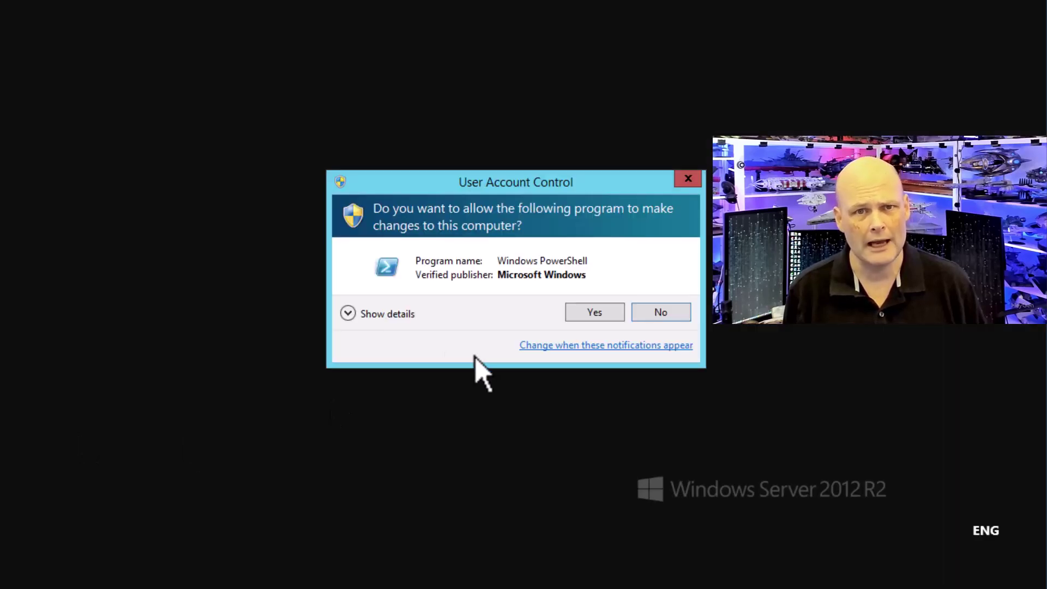
Step: Run D:\support\adprep\adprep /forestprep in elevated PowerShell, confirm with C, then close the console
{"action": "left_click", "coordinate": [594, 319]}
{"action": "type", "text": "cd \\"}
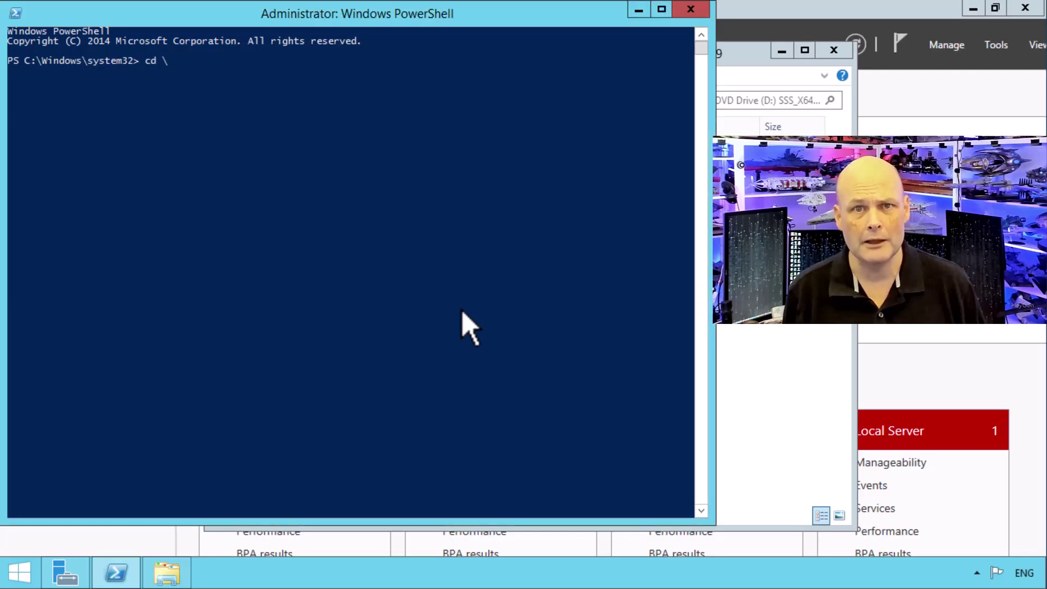
{"action": "key", "text": "Return"}
{"action": "type", "text": "D:\\support\\adprep\\adprep"}
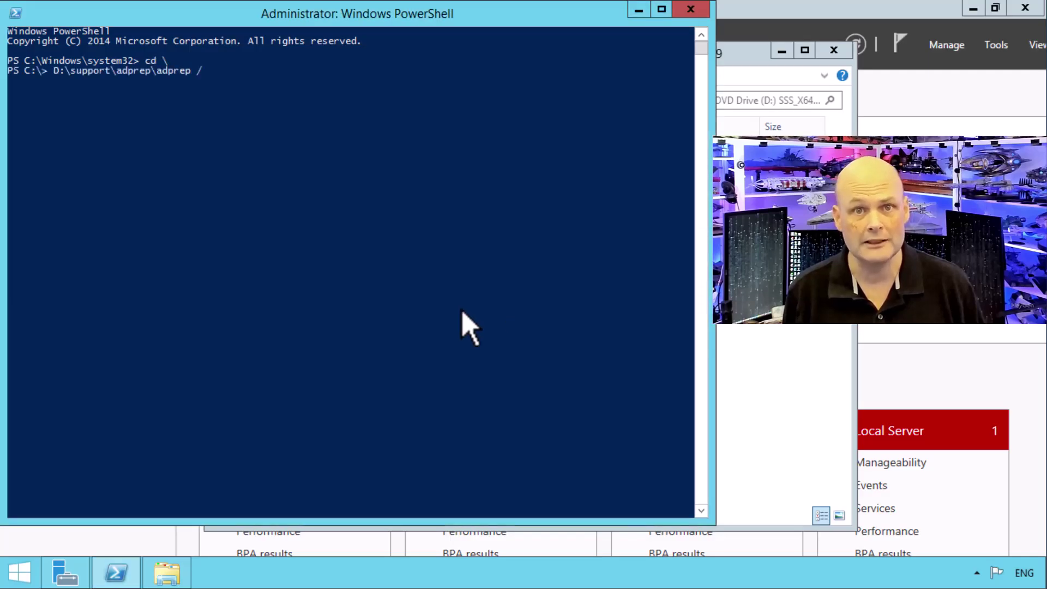
{"action": "type", "text": " /forestprep"}
{"action": "key", "text": "Return"}
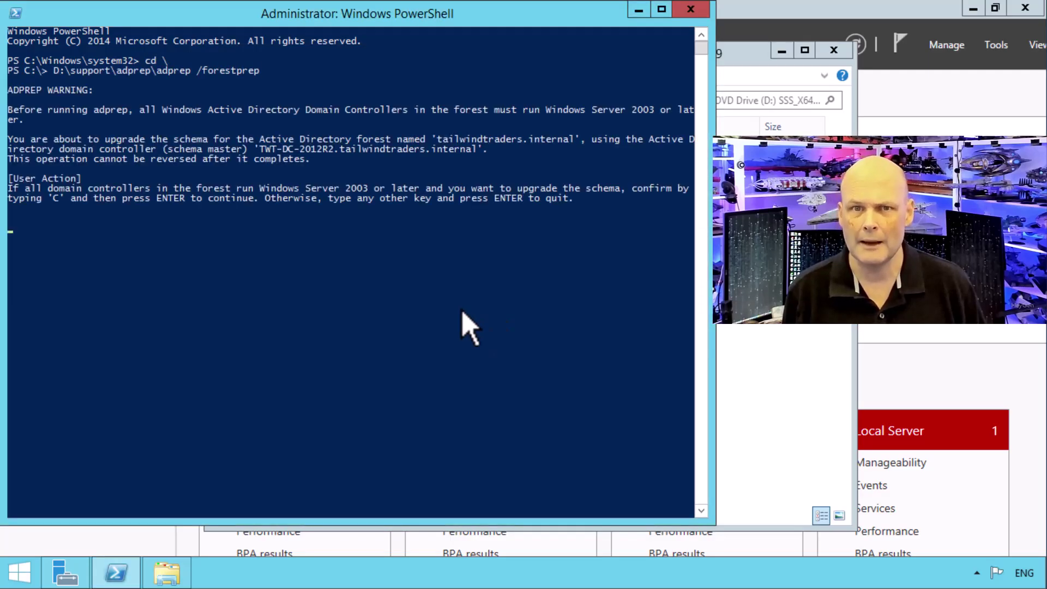
{"action": "type", "text": "C"}
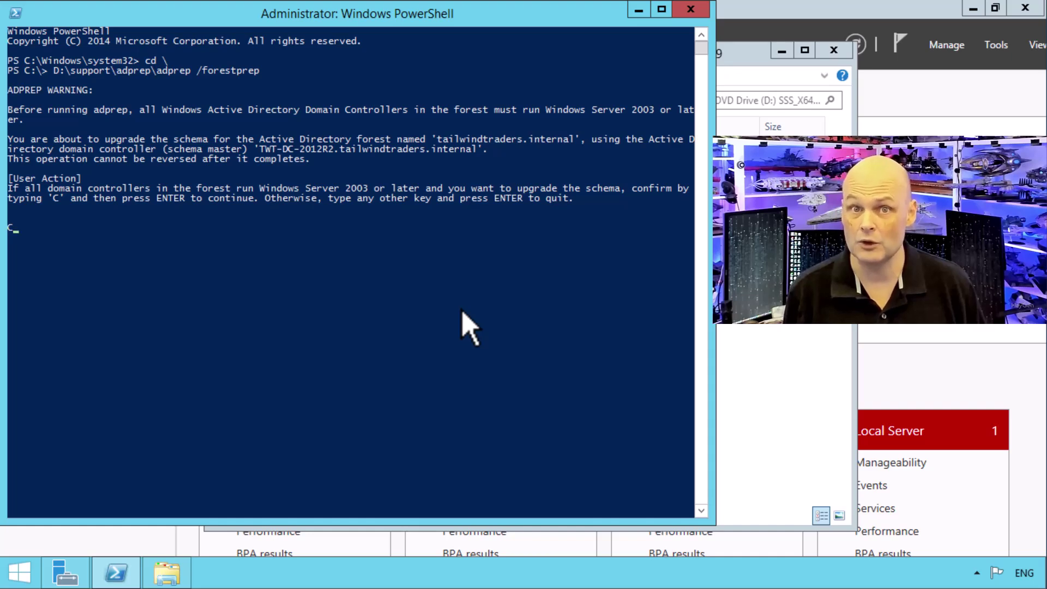
{"action": "key", "text": "Return"}
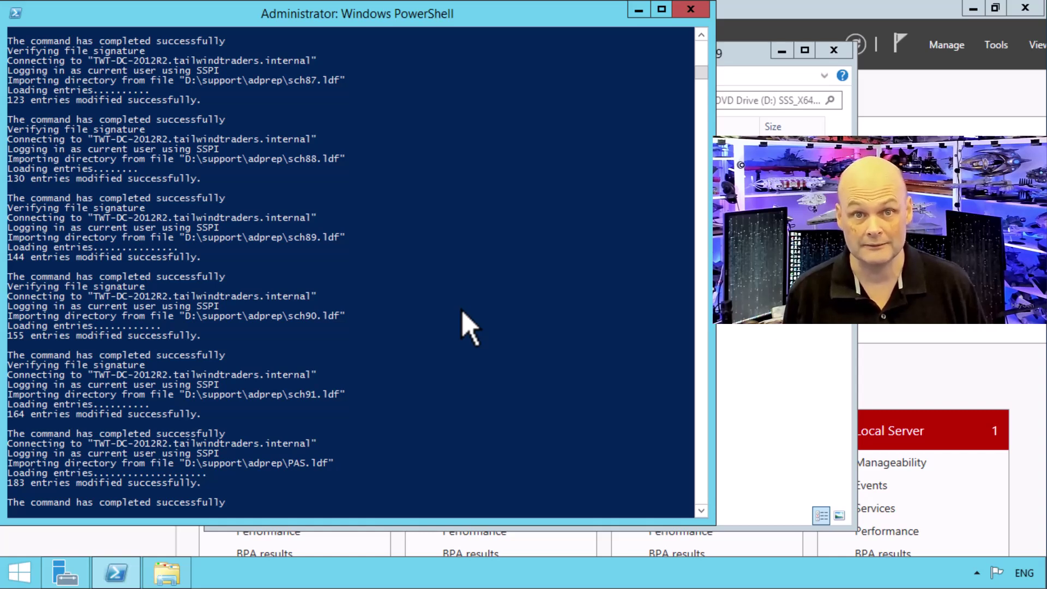
{"action": "type", "text": "t"}
{"action": "key", "text": "Return"}
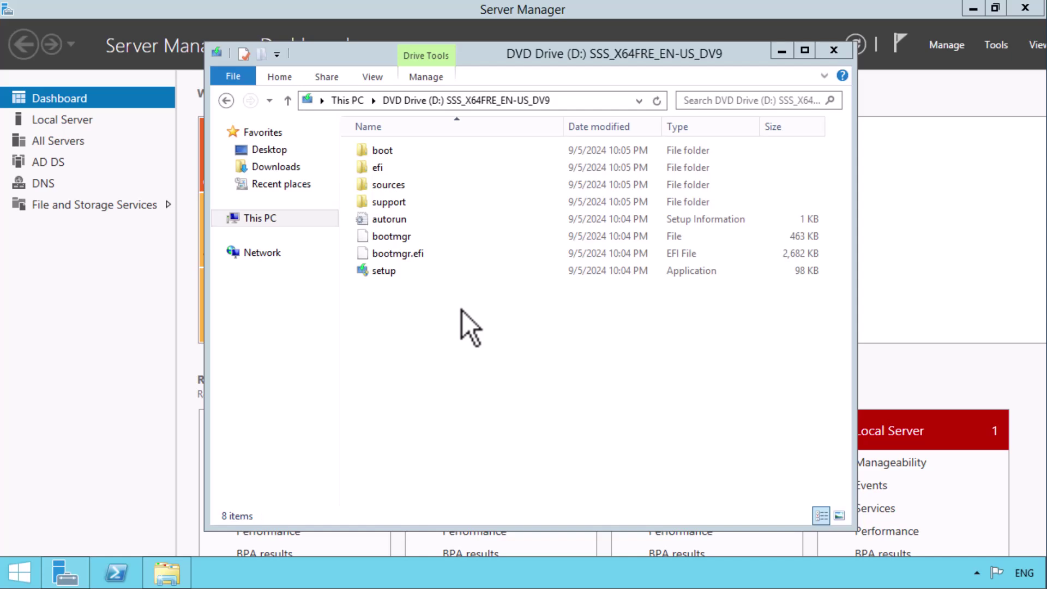
Step: Launch setup from the DVD, skip the product key, and pick Windows Server 2025 Datacenter (Desktop Experience)
{"action": "double_click", "coordinate": [388, 272]}
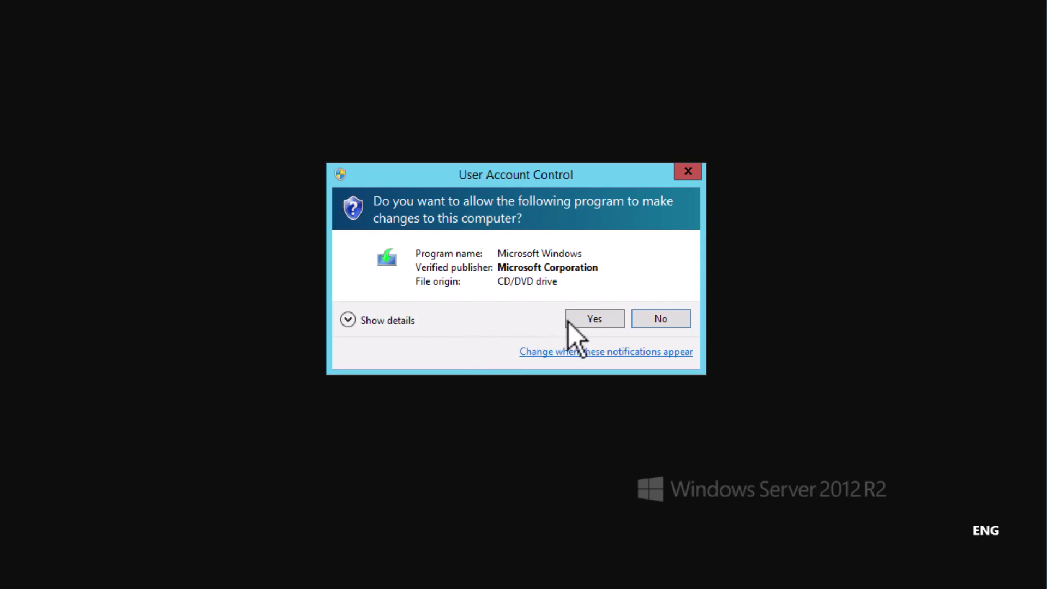
{"action": "left_click", "coordinate": [572, 325]}
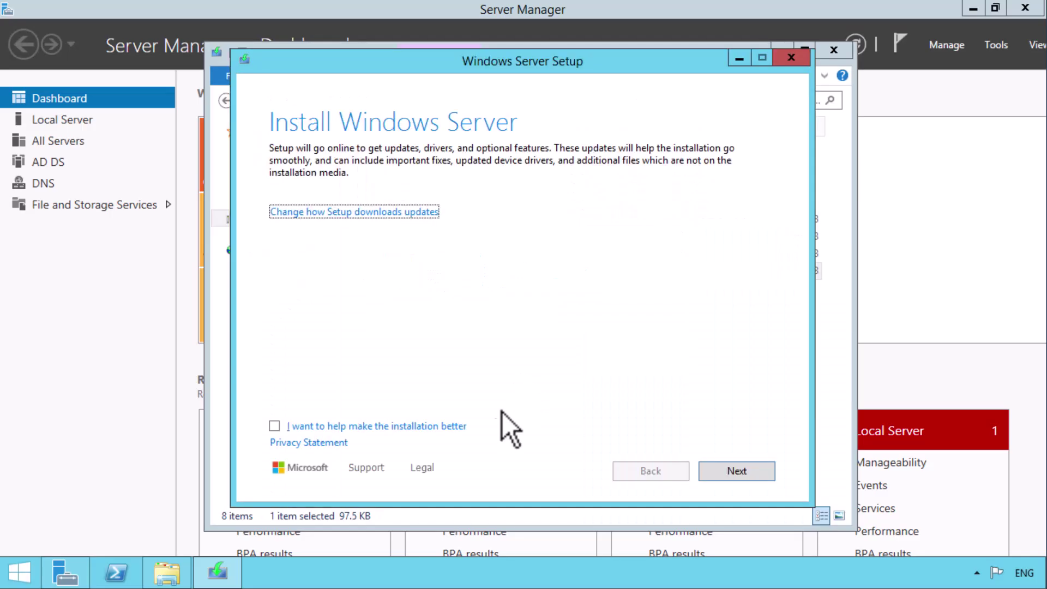
{"action": "left_click", "coordinate": [735, 472]}
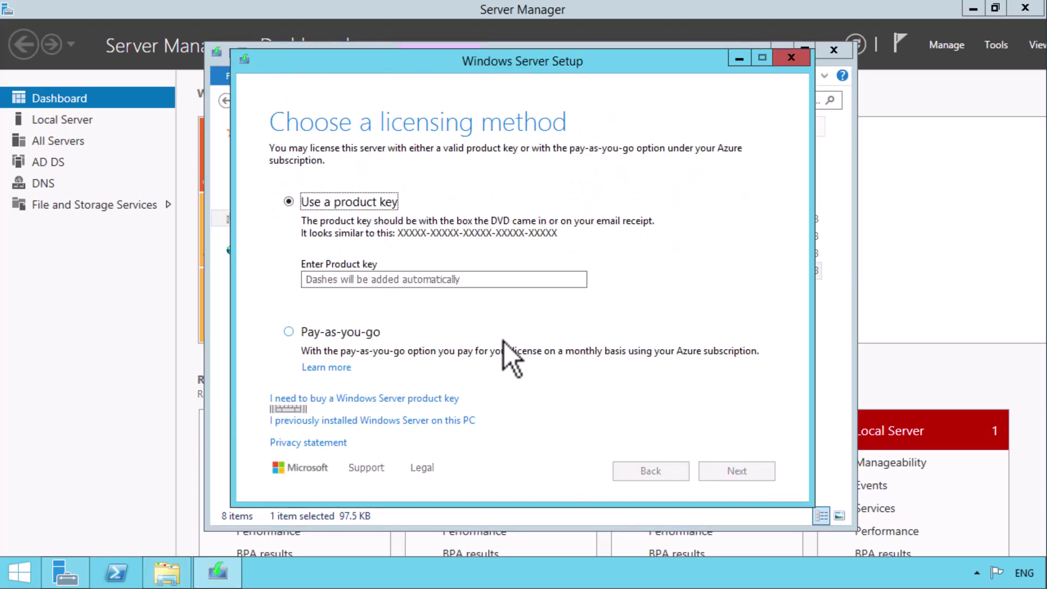
{"action": "left_click", "coordinate": [441, 421]}
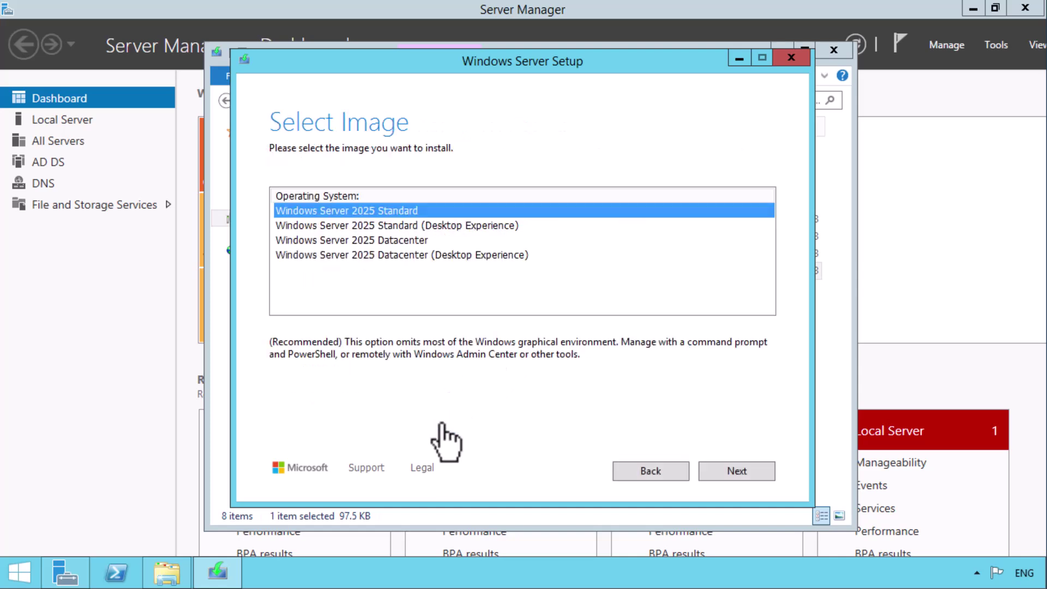
{"action": "left_click", "coordinate": [454, 254]}
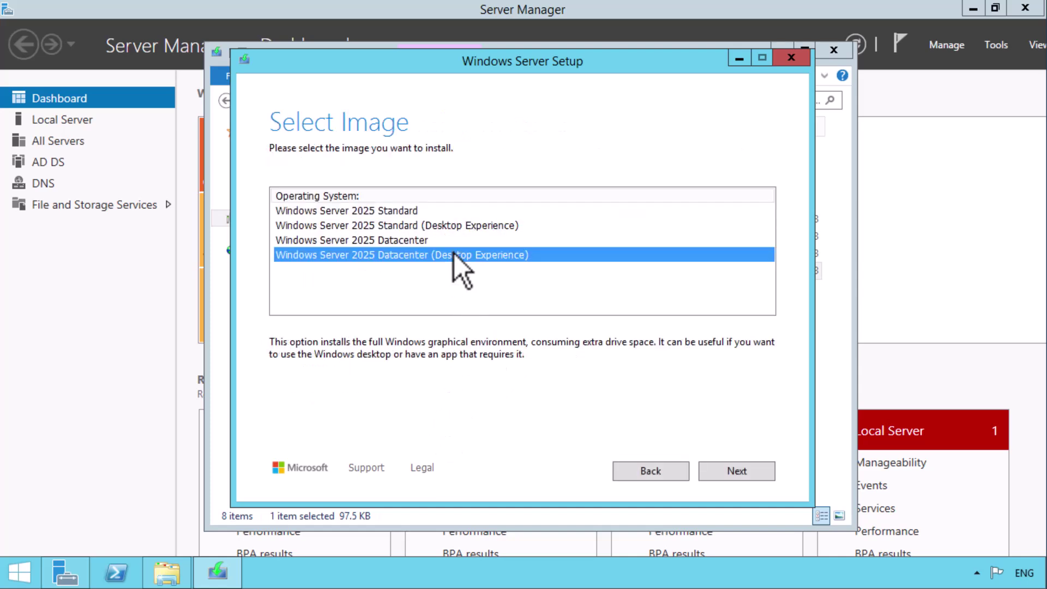
{"action": "left_click", "coordinate": [735, 471]}
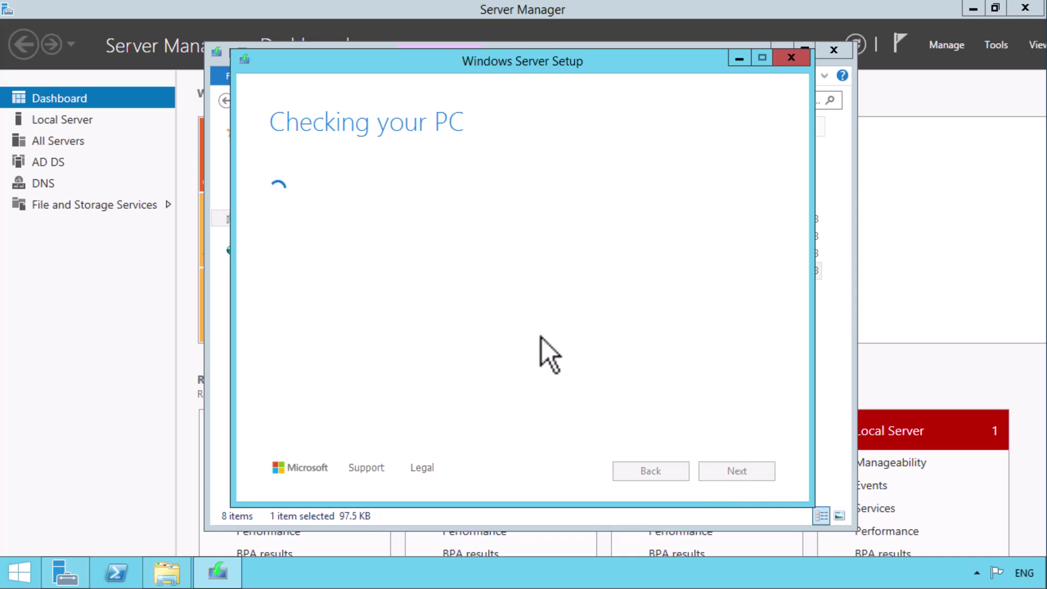
Step: Accept the license terms and continue keeping files, settings, and apps
{"action": "left_click", "coordinate": [719, 474]}
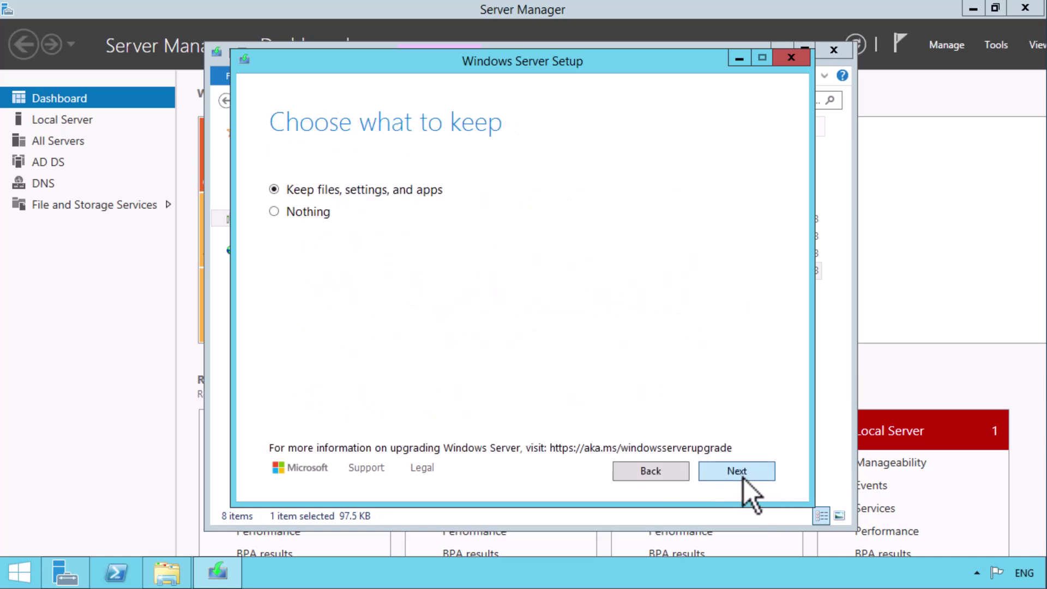
{"action": "left_click", "coordinate": [744, 479]}
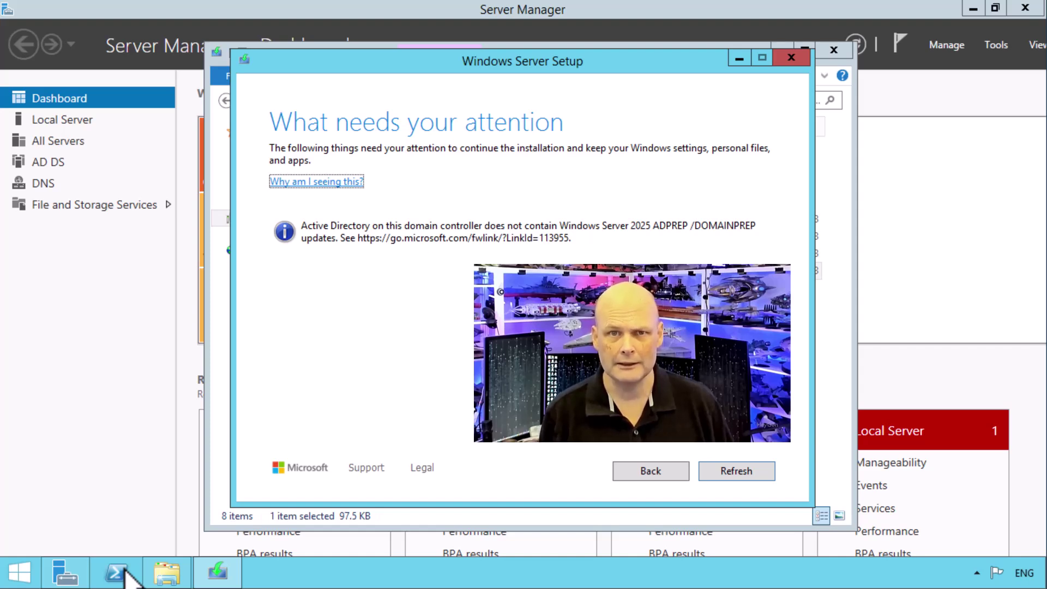
Step: Run D:\support\adprep\adprep /domainprep from an elevated PowerShell console
{"action": "right_click", "coordinate": [117, 572]}
{"action": "left_click", "coordinate": [110, 439]}
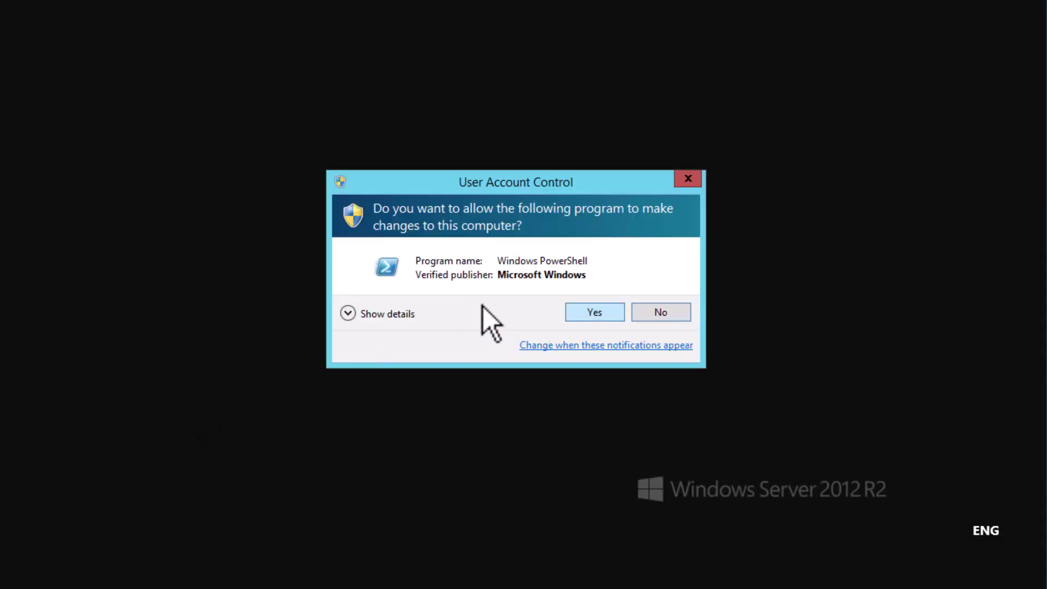
{"action": "key", "text": "alt+y"}
{"action": "type", "text": "cd \\"}
{"action": "key", "text": "Return"}
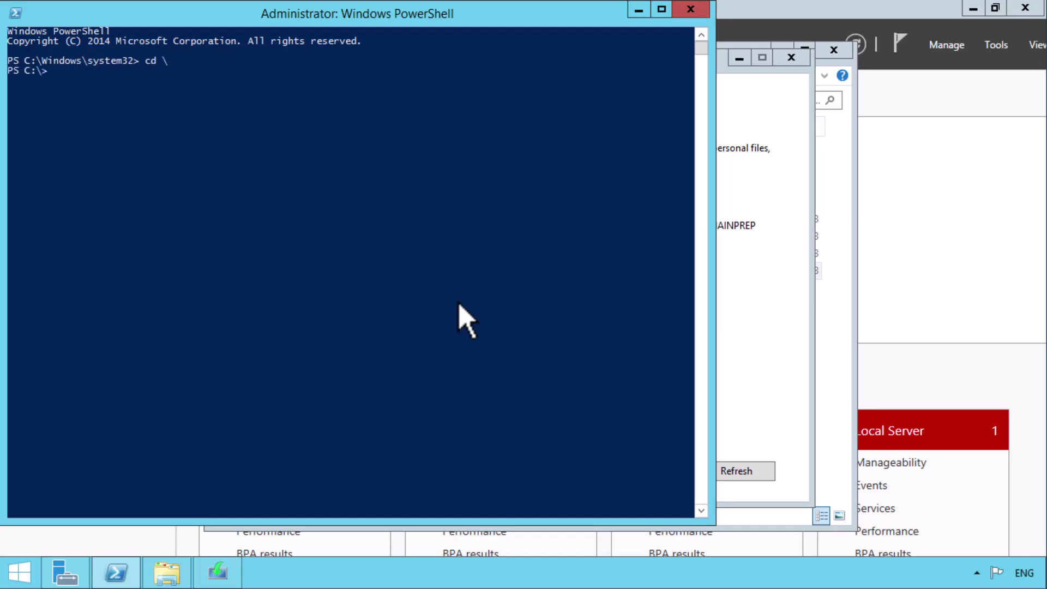
{"action": "type", "text": "D:\\support\\adprep\\adprep /domainprep"}
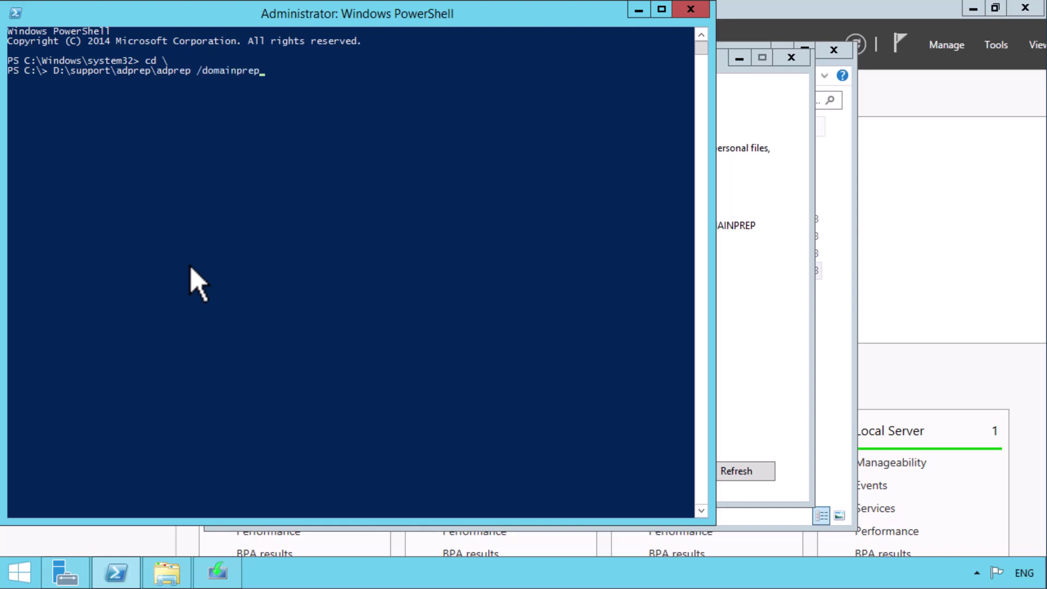
{"action": "key", "text": "Return"}
Step: Exit PowerShell, refresh the attention page, and install Windows Server 2025 Datacenter
{"action": "type", "text": "e"}
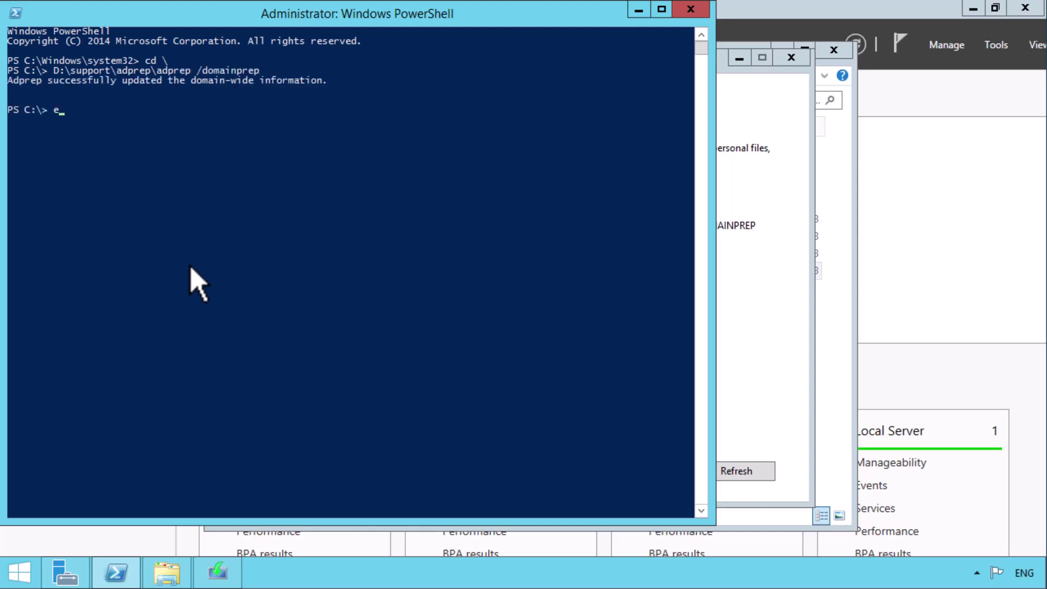
{"action": "type", "text": "xit"}
{"action": "key", "text": "Return"}
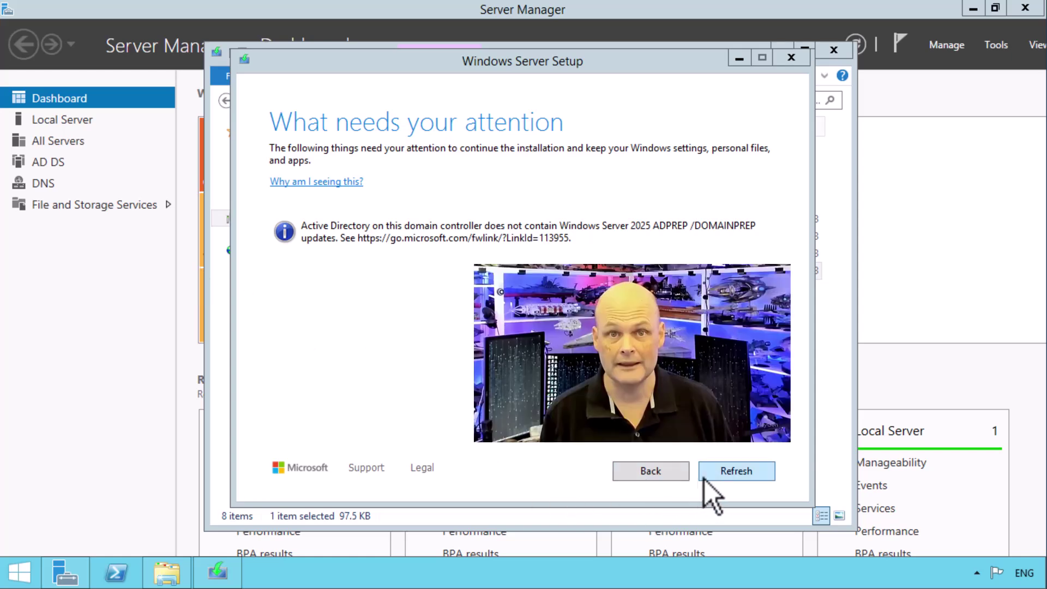
{"action": "left_click", "coordinate": [722, 473]}
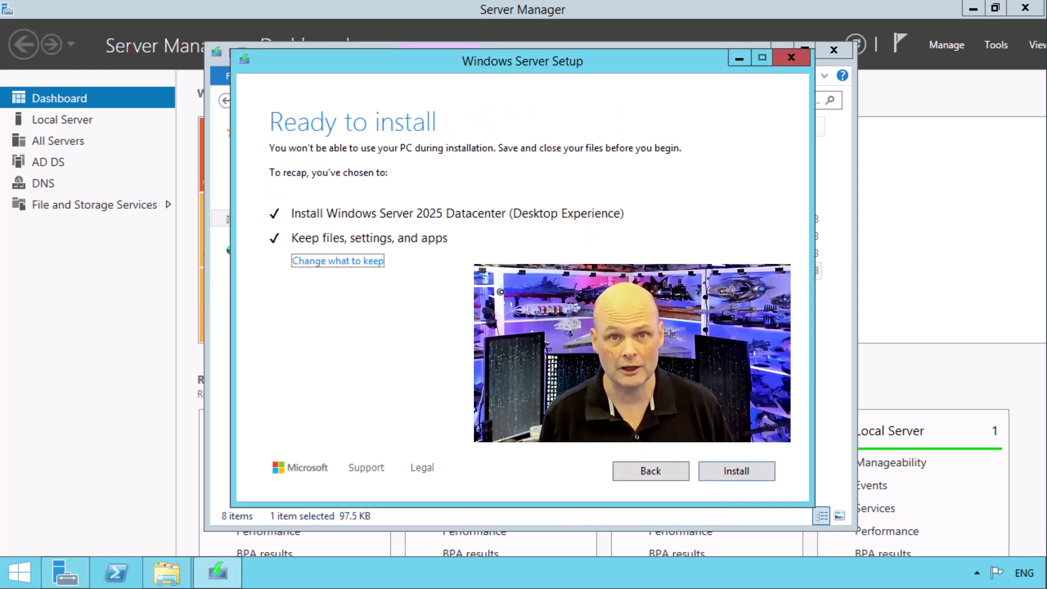
{"action": "left_click", "coordinate": [723, 470]}
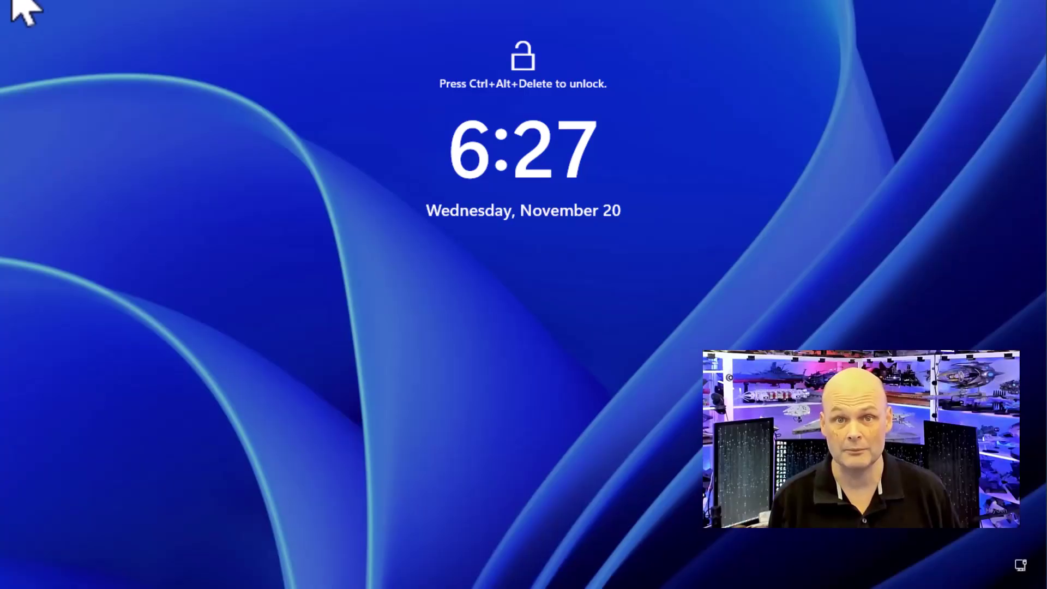
Step: Sign in to the upgraded server with the account password
{"action": "left_click", "coordinate": [17, 4]}
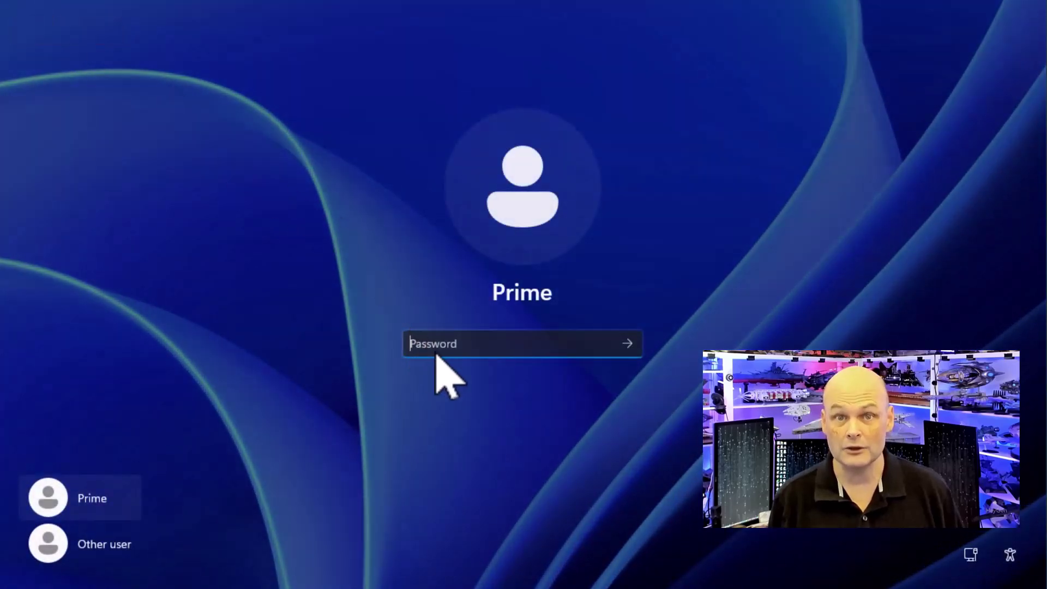
{"action": "type", "text": "•••••••••••••••"}
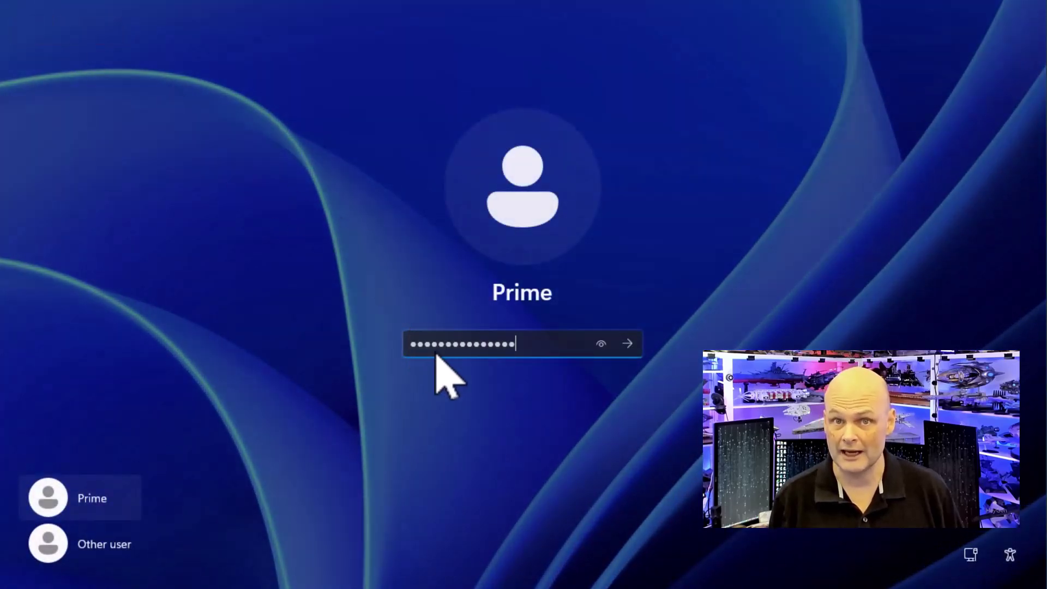
{"action": "left_click", "coordinate": [631, 353]}
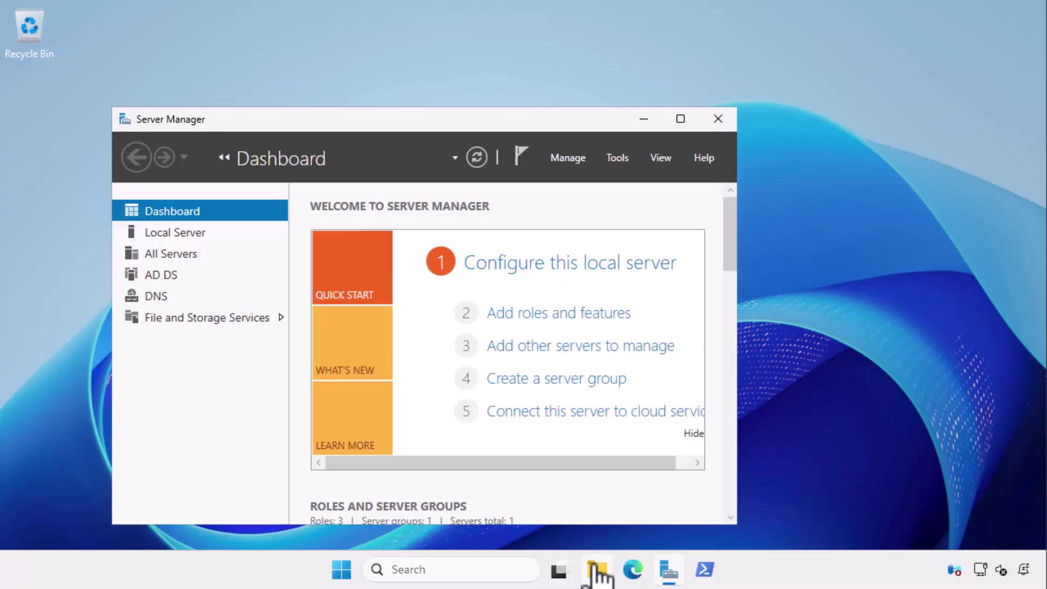
{"action": "left_click", "coordinate": [597, 569]}
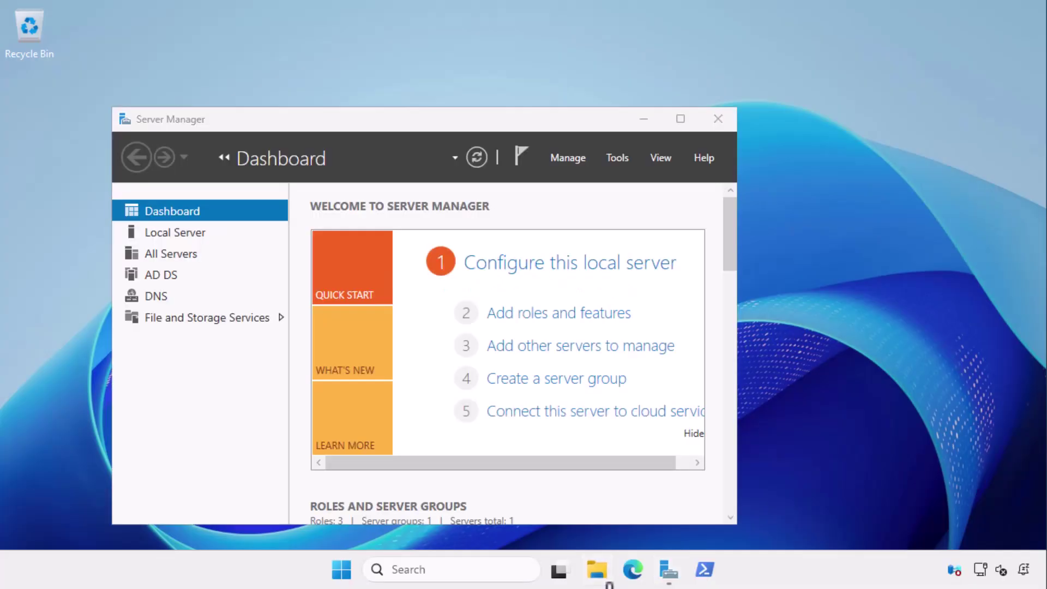
{"action": "right_click", "coordinate": [298, 482]}
{"action": "left_click", "coordinate": [324, 464]}
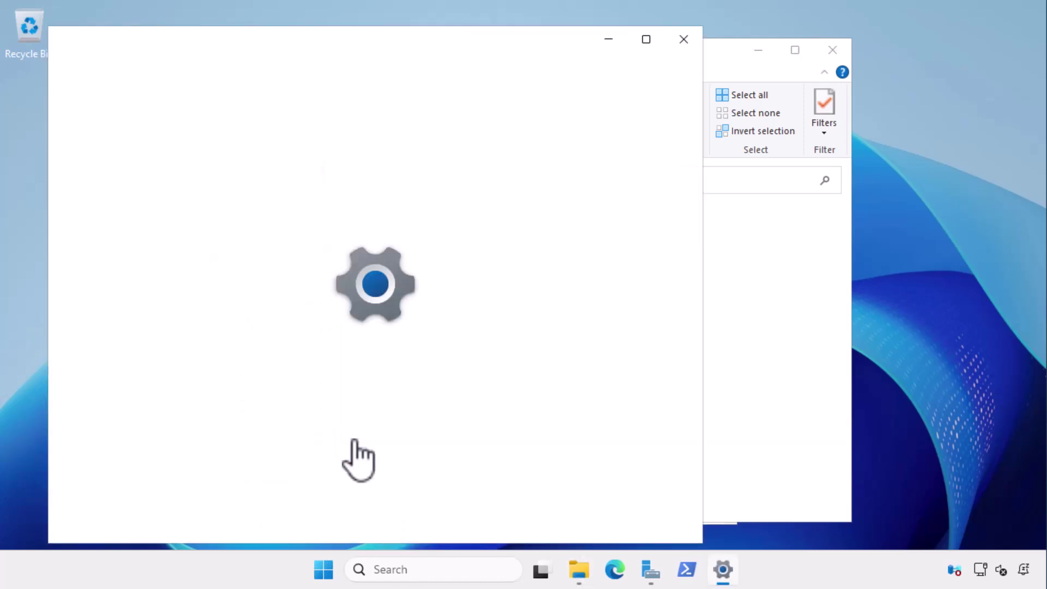
{"action": "scroll", "coordinate": [489, 340], "scroll_direction": "down", "scroll_amount": 2}
{"action": "scroll", "coordinate": [489, 340], "scroll_direction": "down", "scroll_amount": 3}
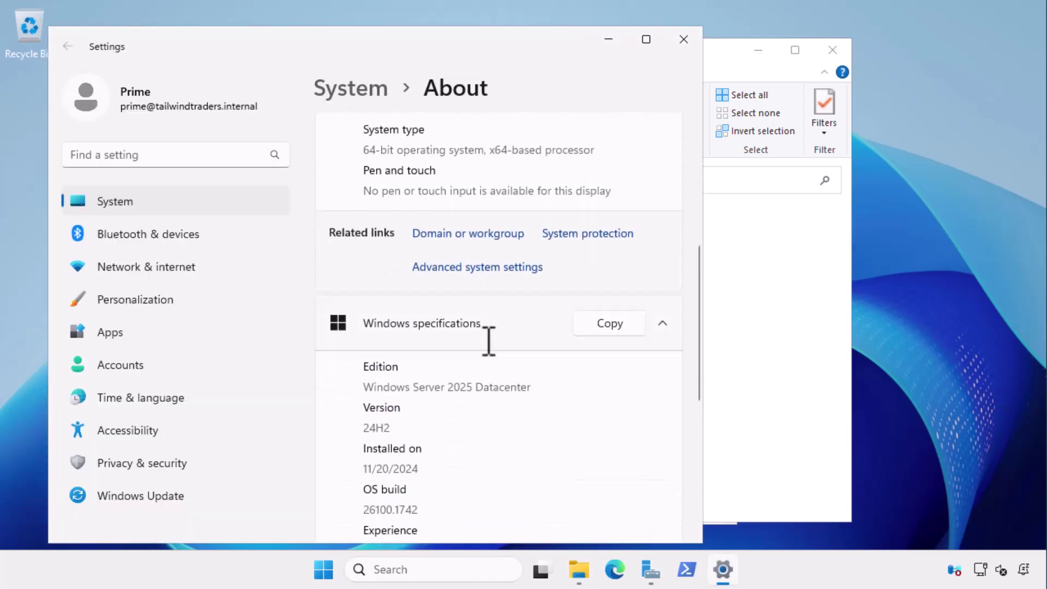
{"action": "left_click_drag", "start_coordinate": [534, 387], "coordinate": [320, 381]}
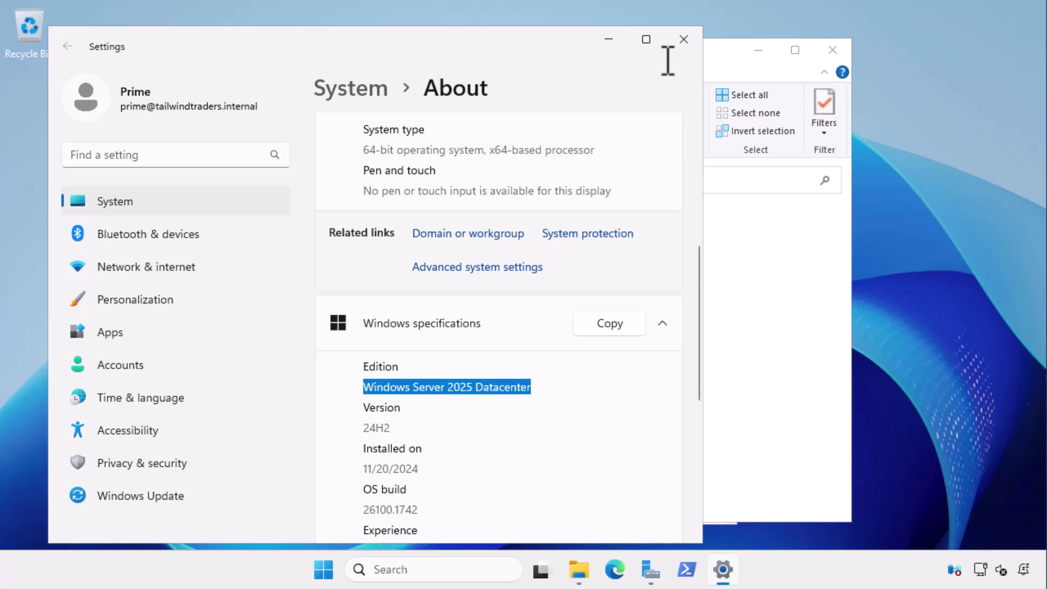
{"action": "left_click", "coordinate": [683, 39]}
Step: Open Active Directory Users and Computers and check tailwindtraders.internal's current functional levels
{"action": "left_click", "coordinate": [832, 49]}
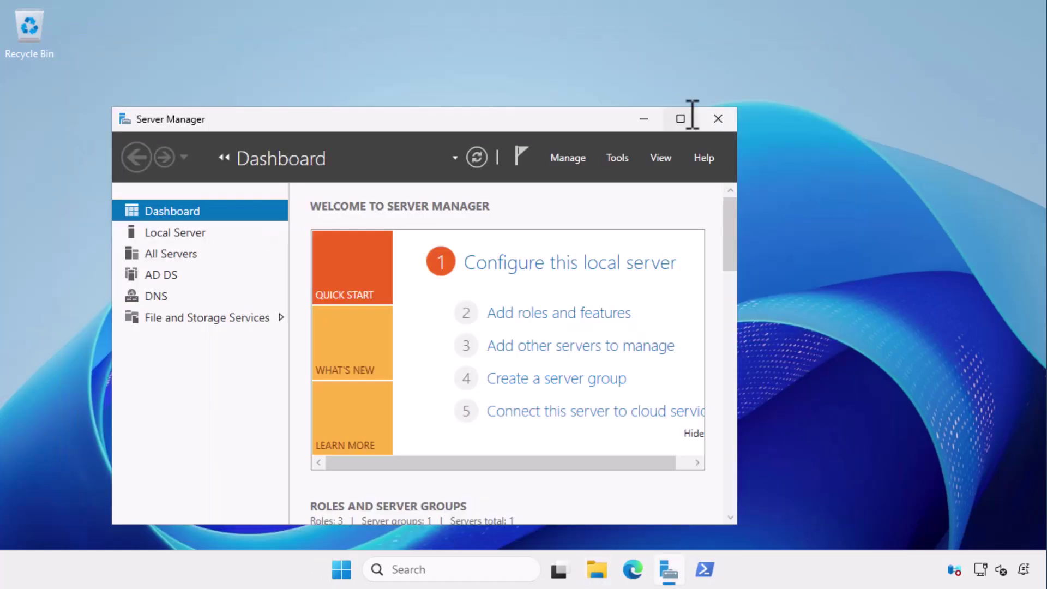
{"action": "left_click", "coordinate": [617, 157]}
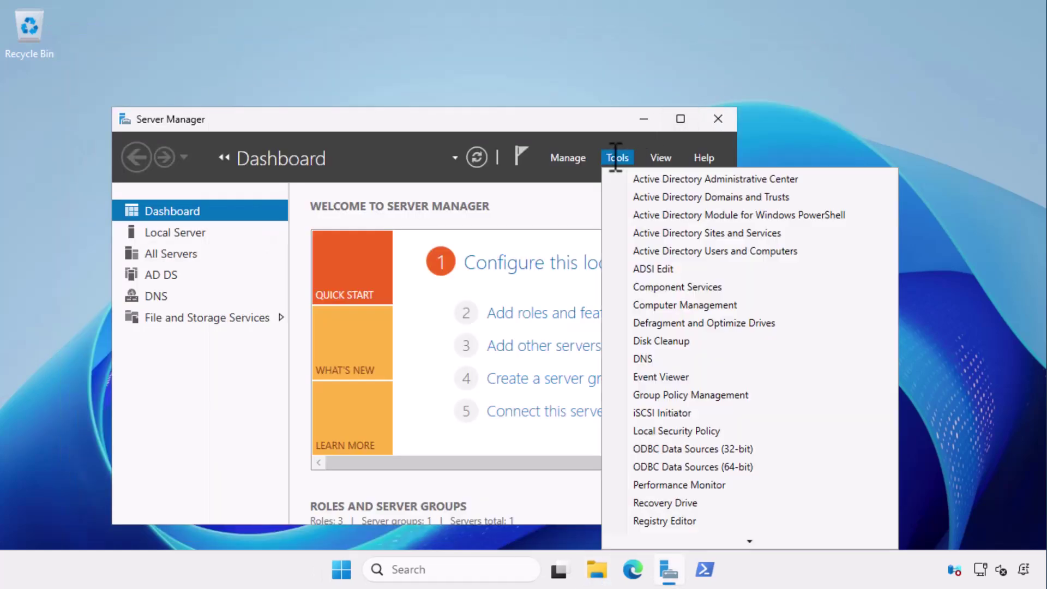
{"action": "left_click", "coordinate": [660, 251]}
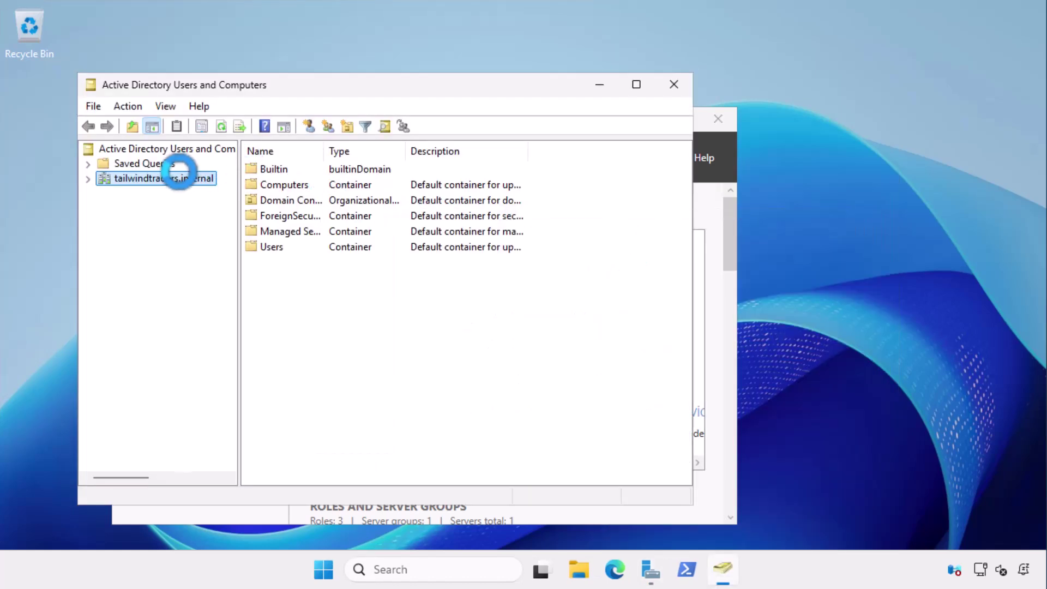
{"action": "right_click", "coordinate": [169, 179]}
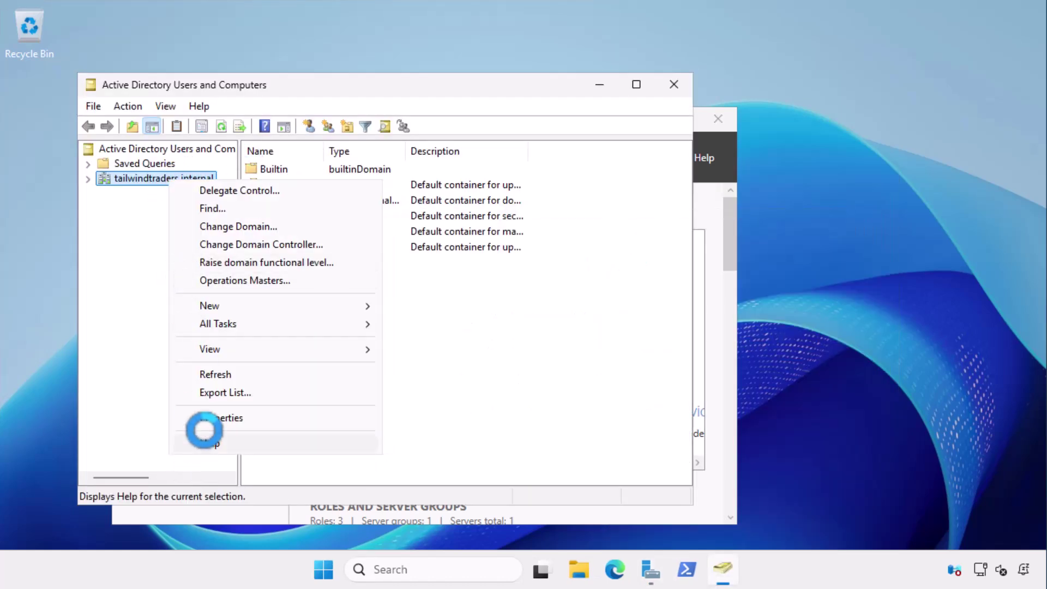
{"action": "left_click", "coordinate": [219, 418]}
{"action": "left_click_drag", "start_coordinate": [342, 374], "coordinate": [218, 355]}
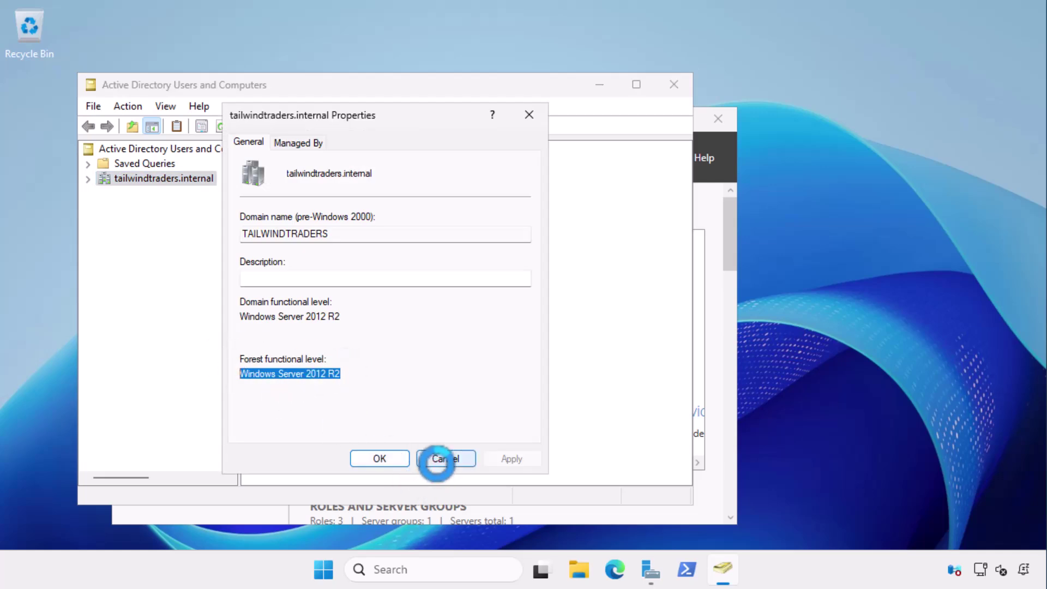
{"action": "left_click", "coordinate": [436, 460]}
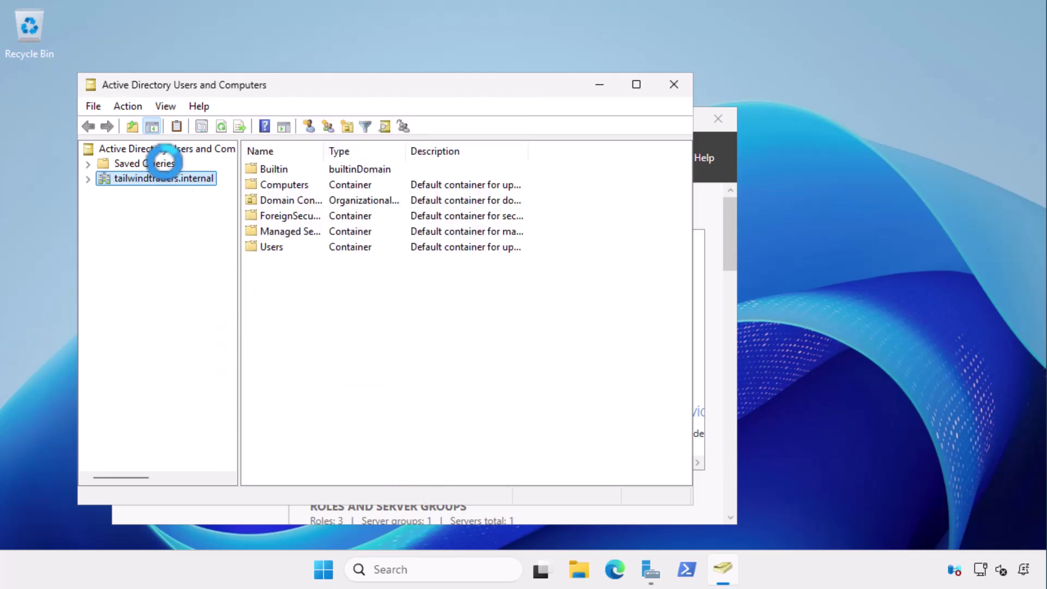
Step: Raise the domain functional level to Windows Server 2025 and acknowledge the success message
{"action": "right_click", "coordinate": [159, 179]}
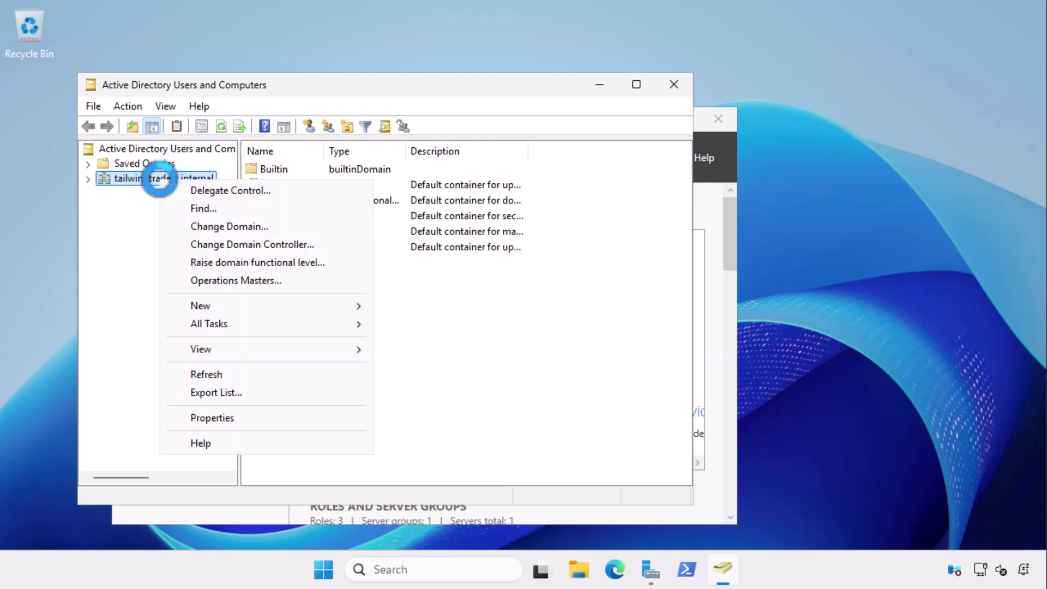
{"action": "left_click", "coordinate": [199, 262]}
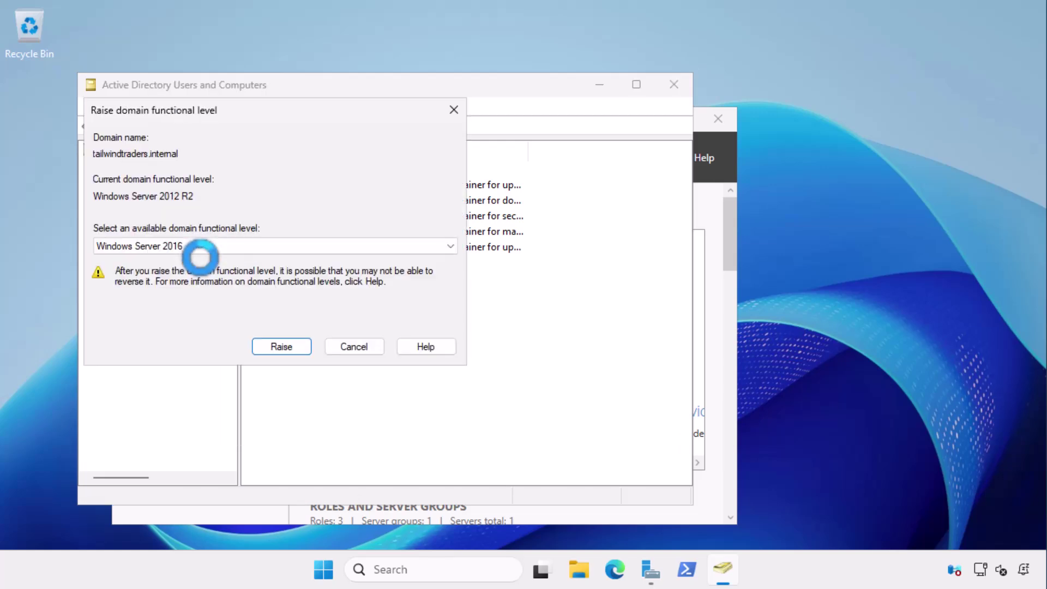
{"action": "left_click", "coordinate": [205, 249]}
{"action": "left_click", "coordinate": [201, 267]}
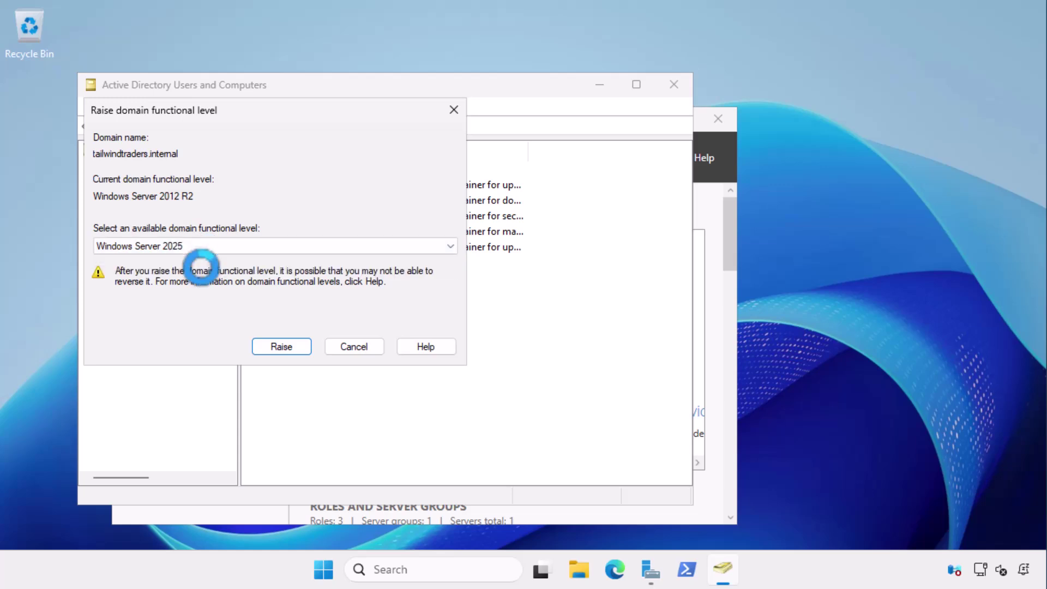
{"action": "left_click", "coordinate": [279, 346]}
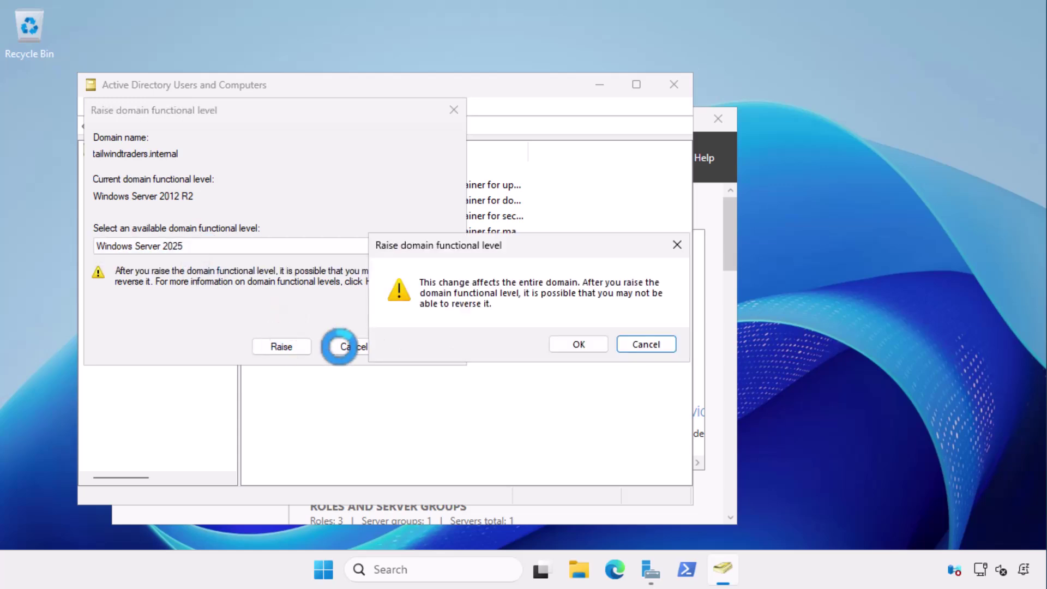
{"action": "left_click", "coordinate": [568, 342]}
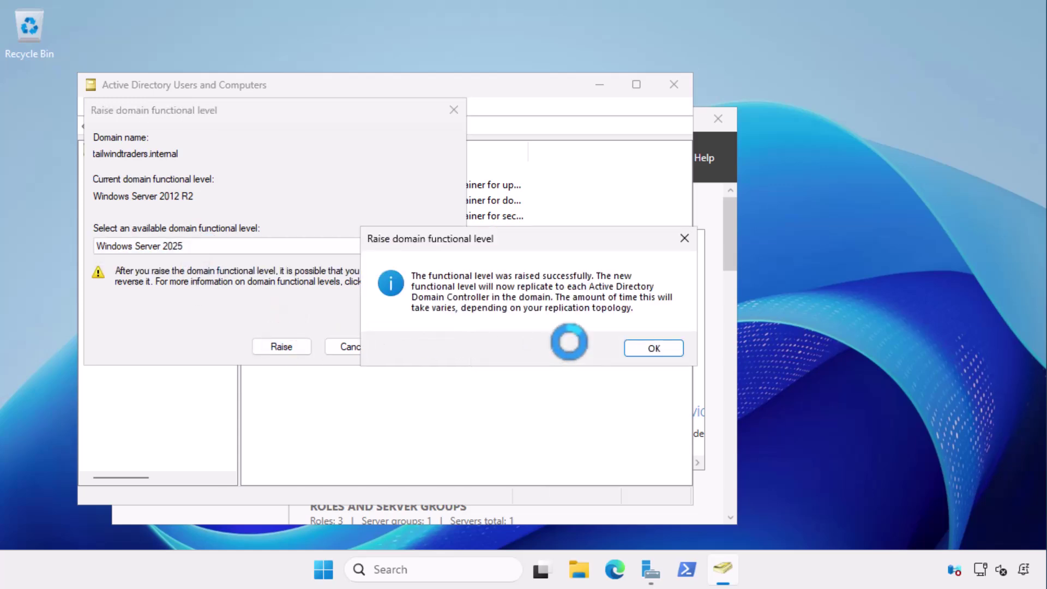
{"action": "left_click", "coordinate": [635, 348]}
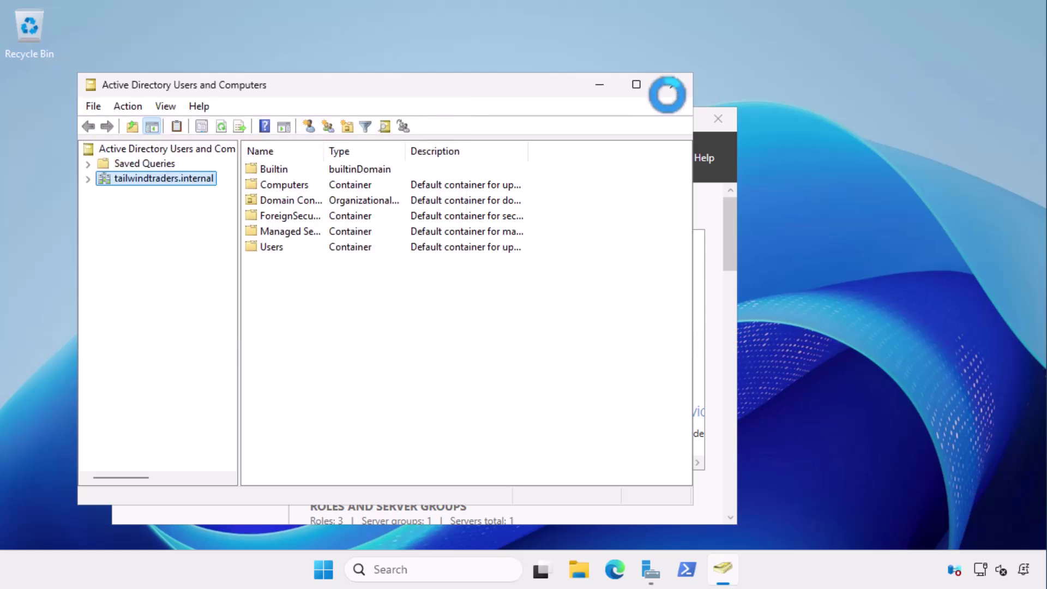
Step: Close Active Directory Users and Computers and launch Active Directory Domains and Trusts
{"action": "left_click", "coordinate": [667, 94]}
{"action": "left_click", "coordinate": [616, 158]}
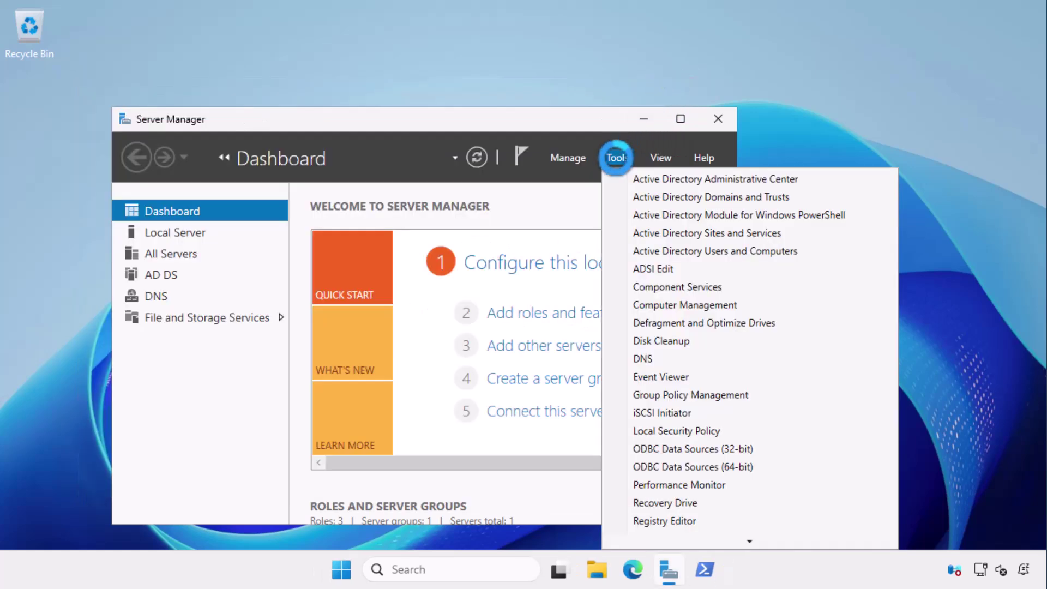
{"action": "left_click", "coordinate": [637, 197]}
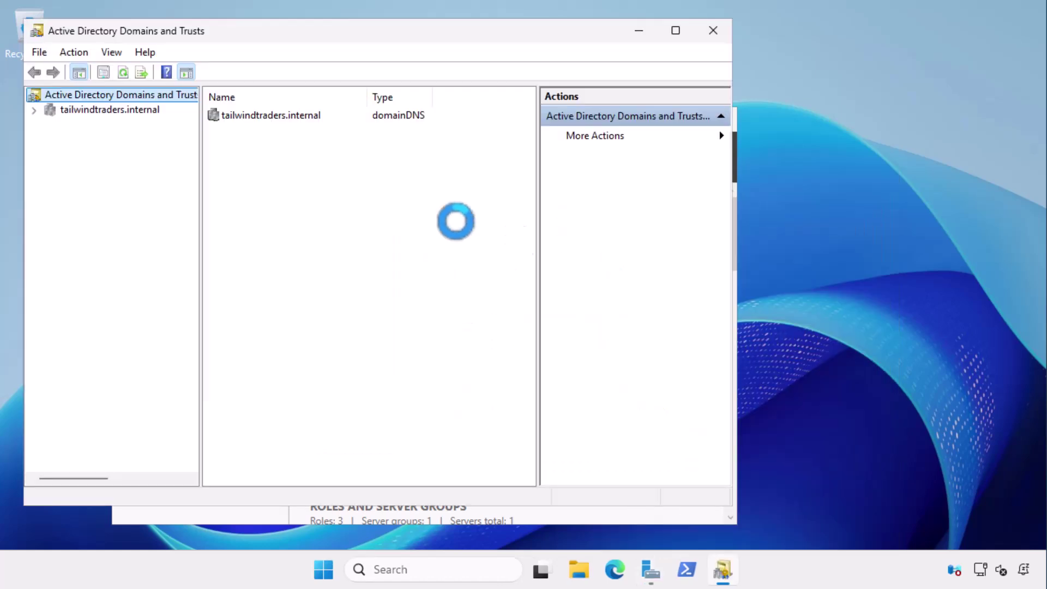
Step: Raise the tailwindtraders.internal forest functional level to Windows Server 2025, confirming the forest-wide change
{"action": "right_click", "coordinate": [91, 94]}
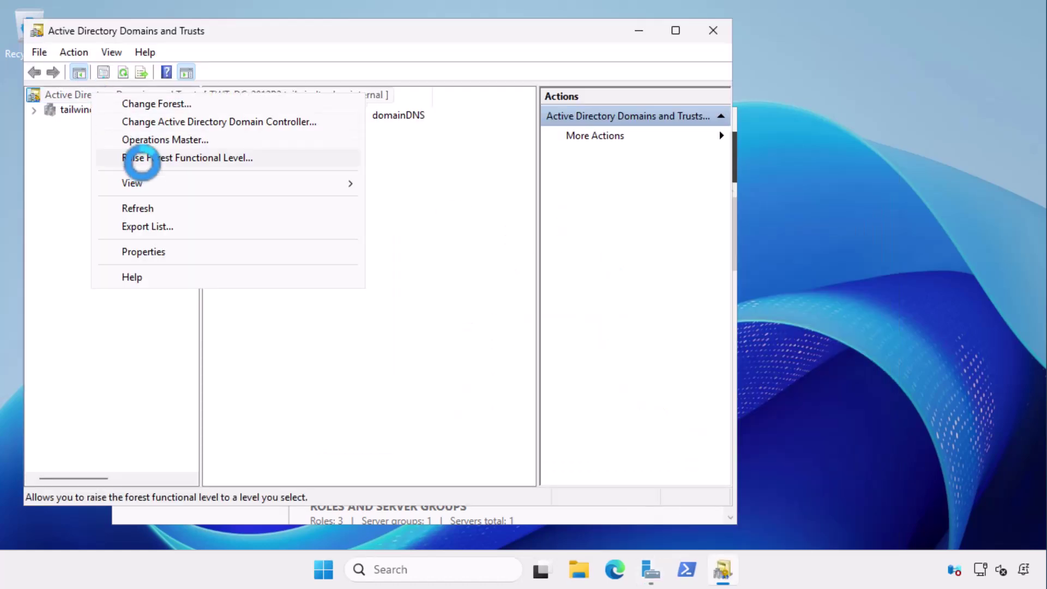
{"action": "left_click", "coordinate": [140, 157]}
{"action": "left_click", "coordinate": [255, 276]}
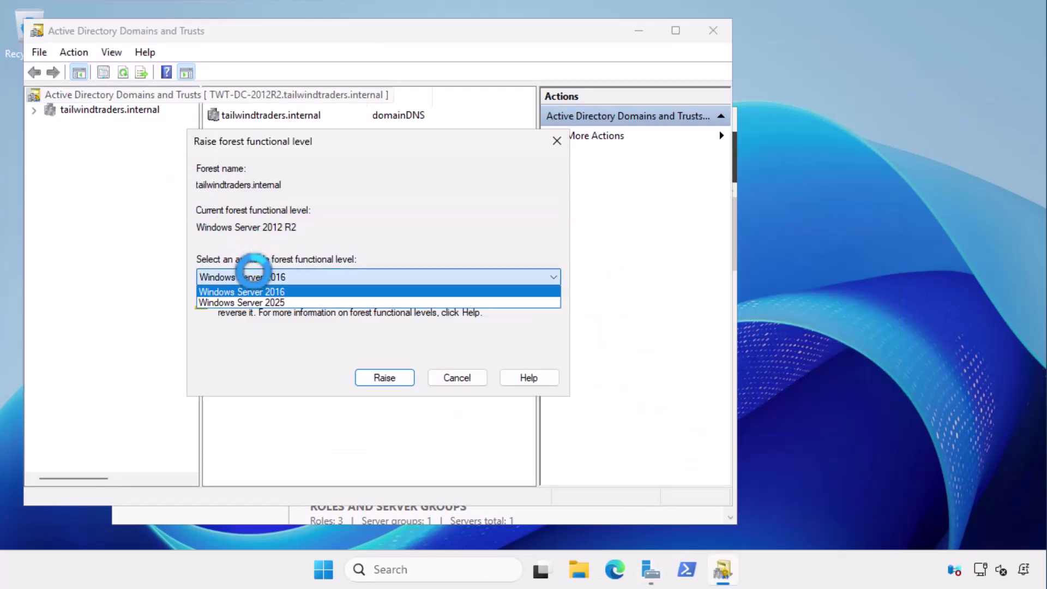
{"action": "left_click", "coordinate": [235, 300]}
{"action": "left_click", "coordinate": [382, 376]}
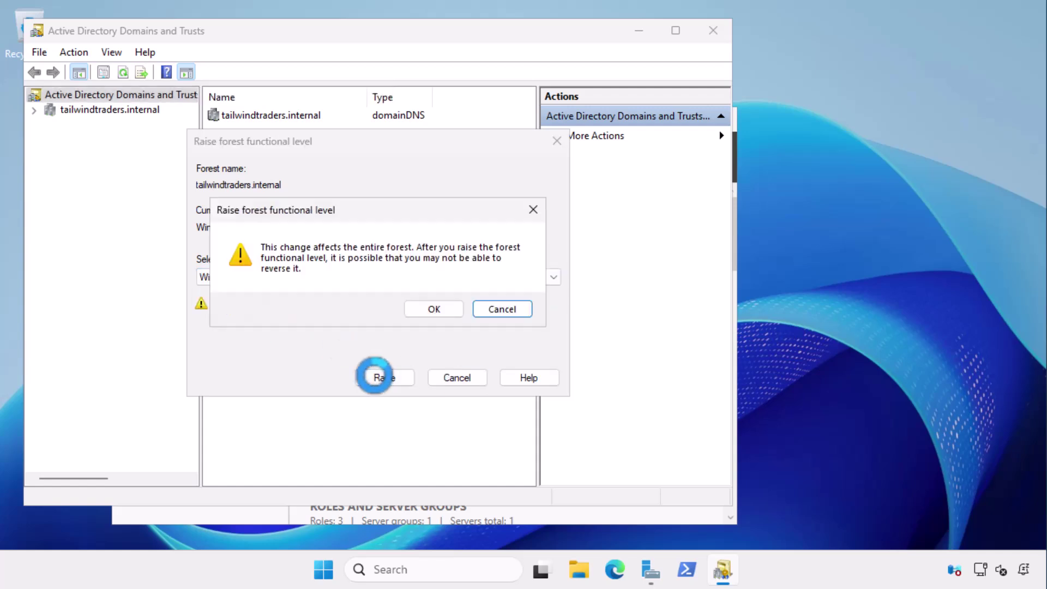
{"action": "left_click", "coordinate": [436, 309]}
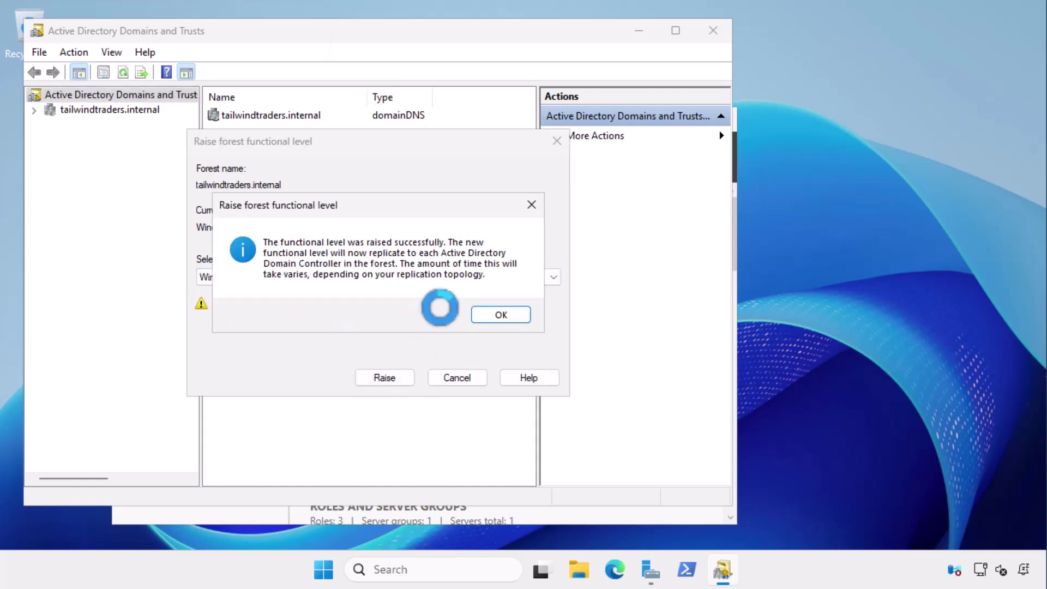